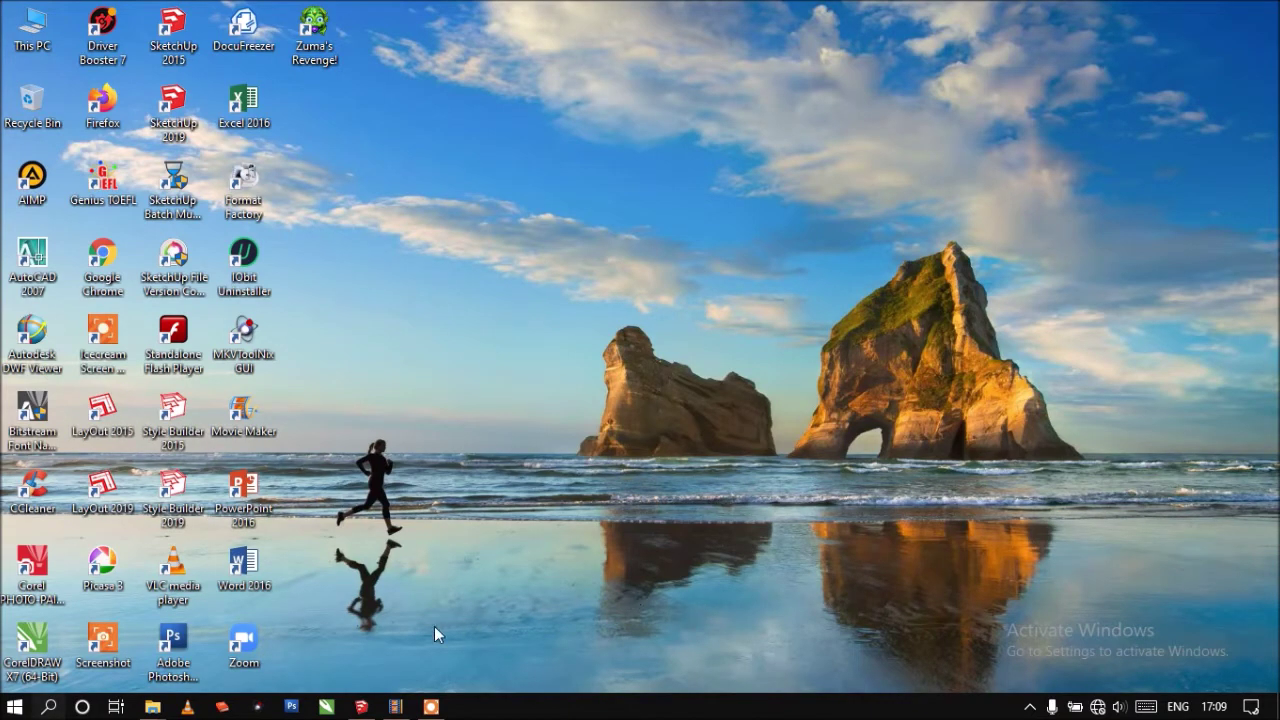
Restore the SketchUp Pro window showing the House - SketchUp 8.skp model from the taskbar
left_click(361, 707)
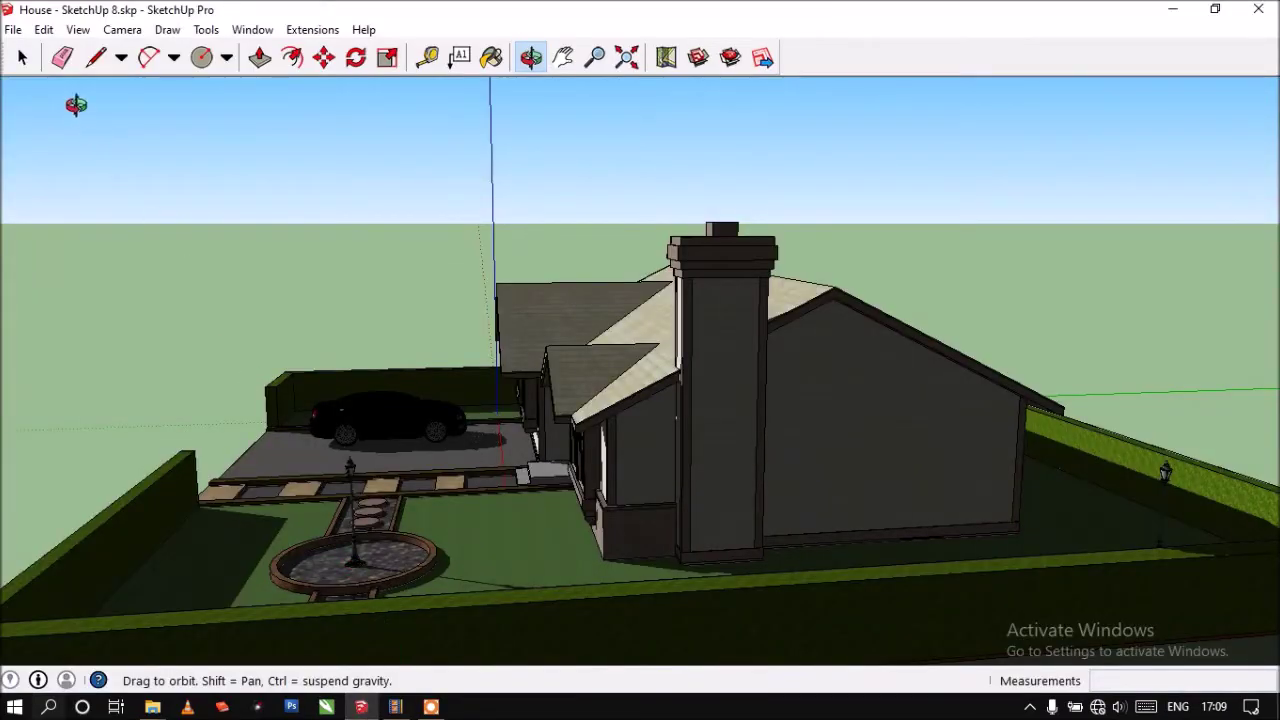
Open the Scenes panel and save a higher front three-quarter view of the house as Scene 1
left_click(259, 33)
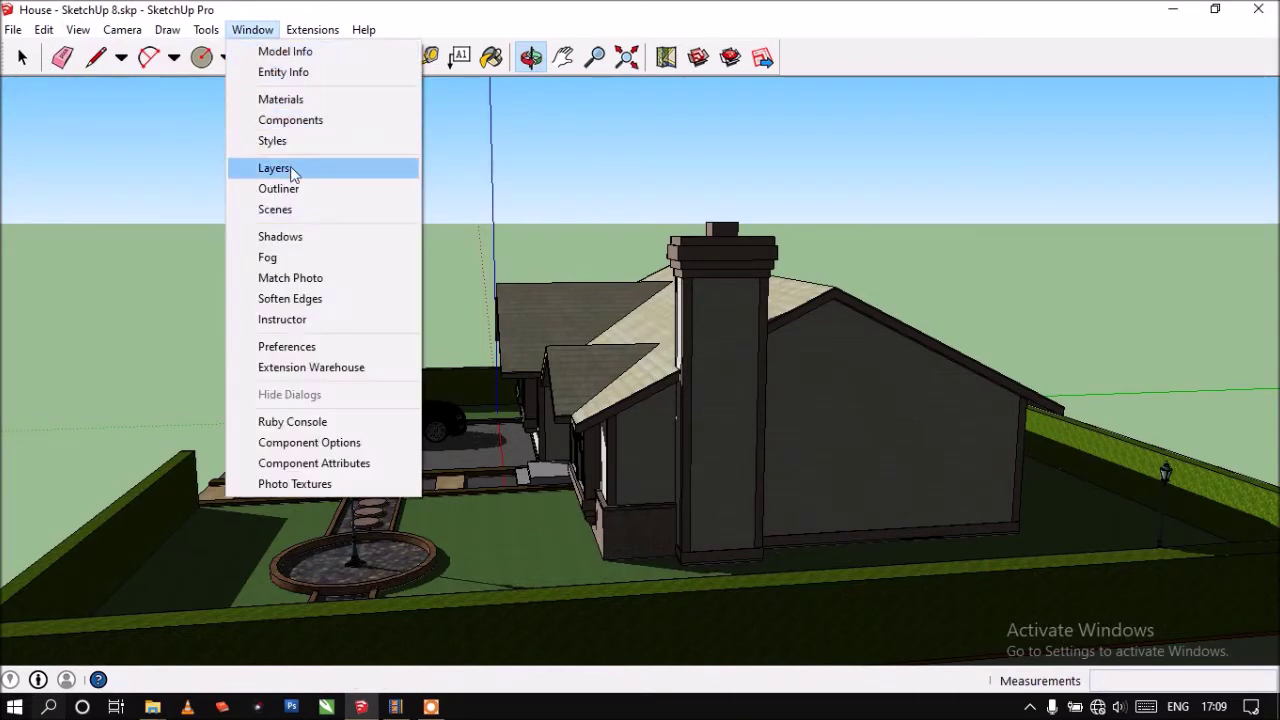
left_click(276, 209)
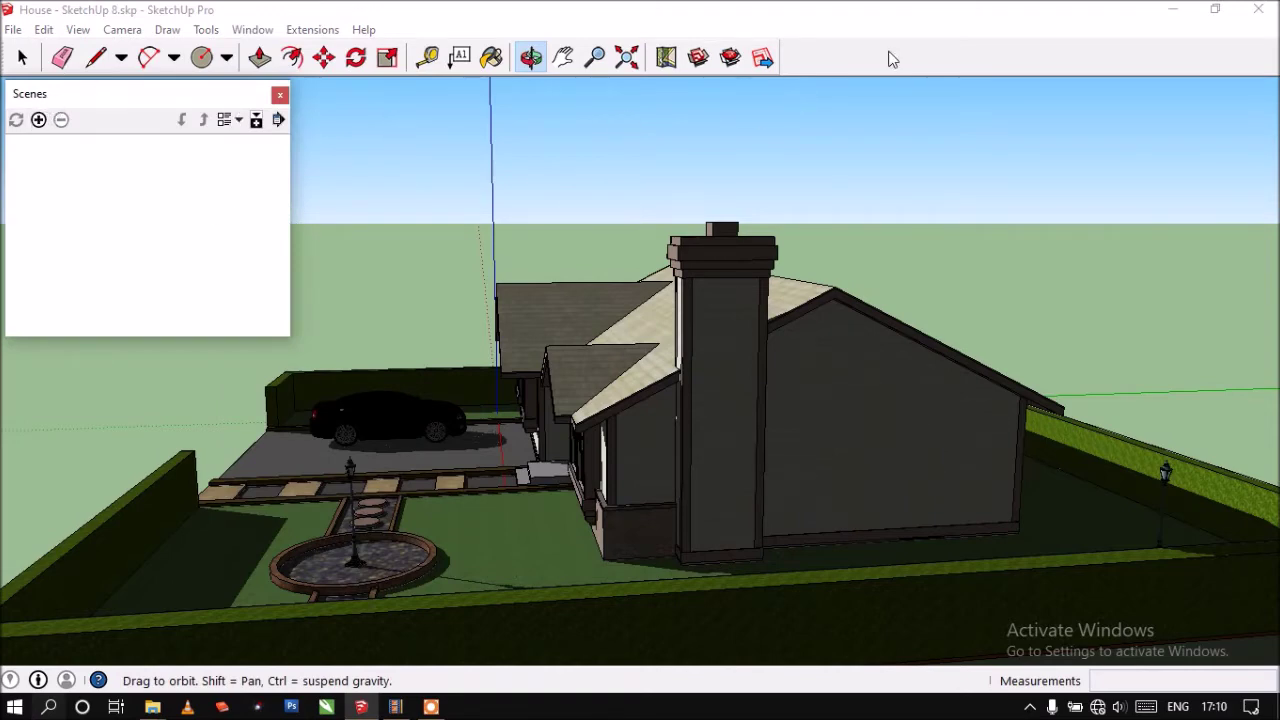
left_click_drag(614, 342, 806, 331)
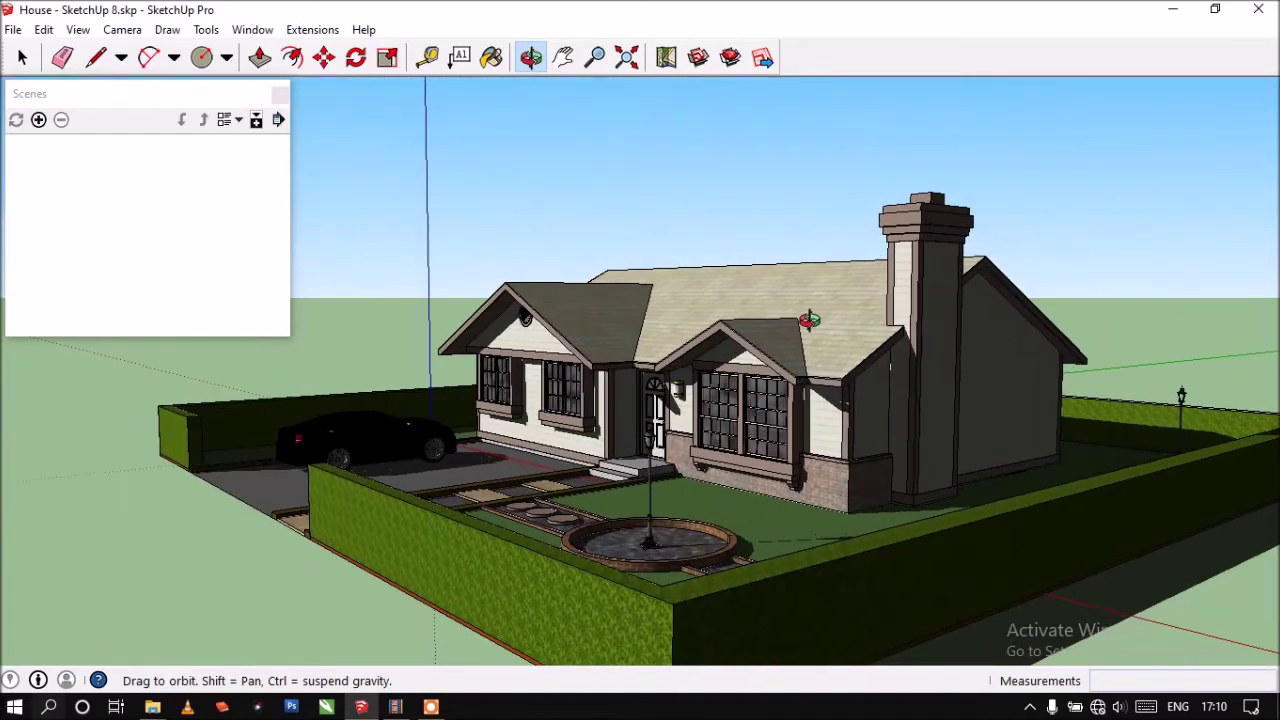
scroll(806, 331, "down", 3)
left_click_drag(804, 340, 351, 260)
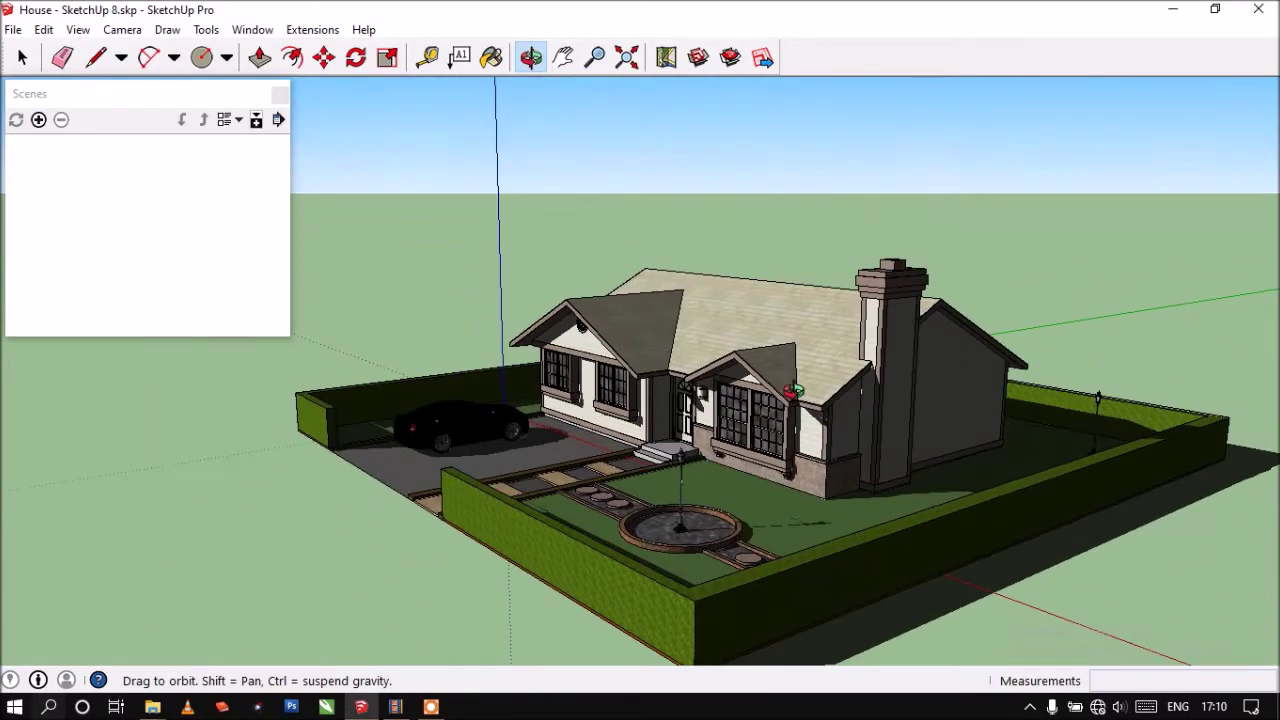
left_click(38, 119)
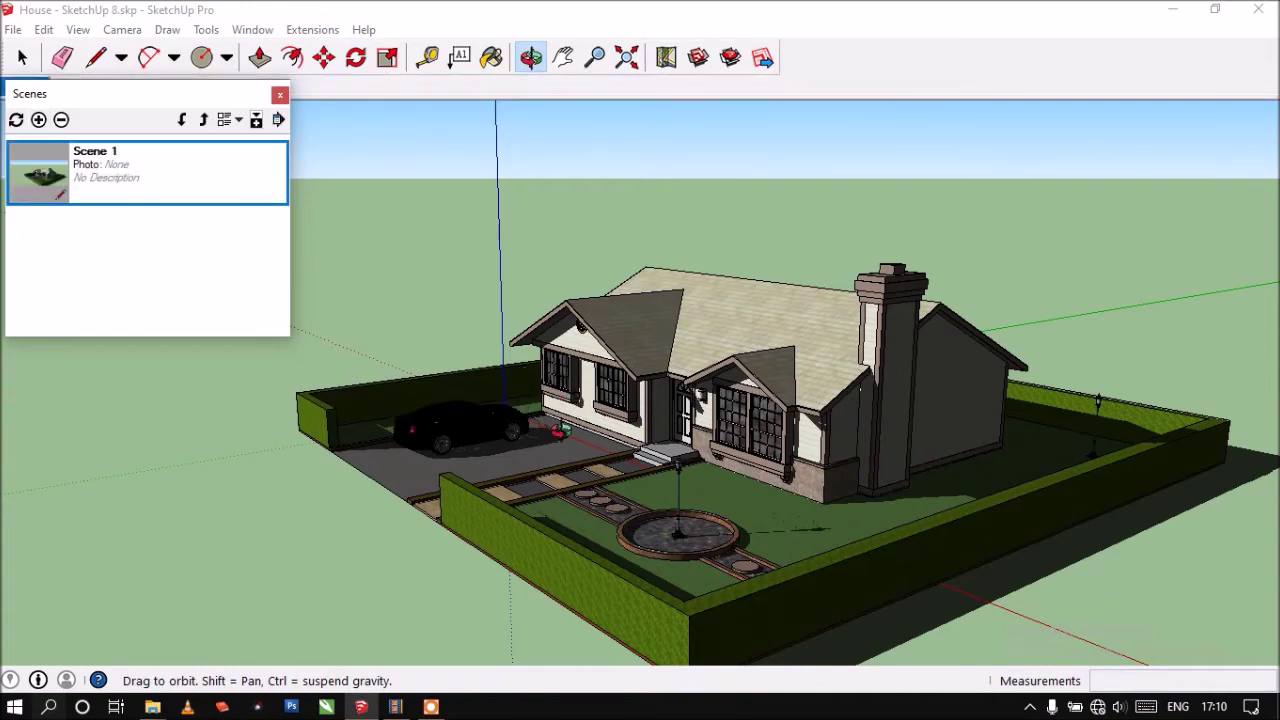
Orbit the house so the driveway and car face the viewer for the next scene
left_click_drag(562, 430, 960, 443)
scroll(862, 445, "up", 2)
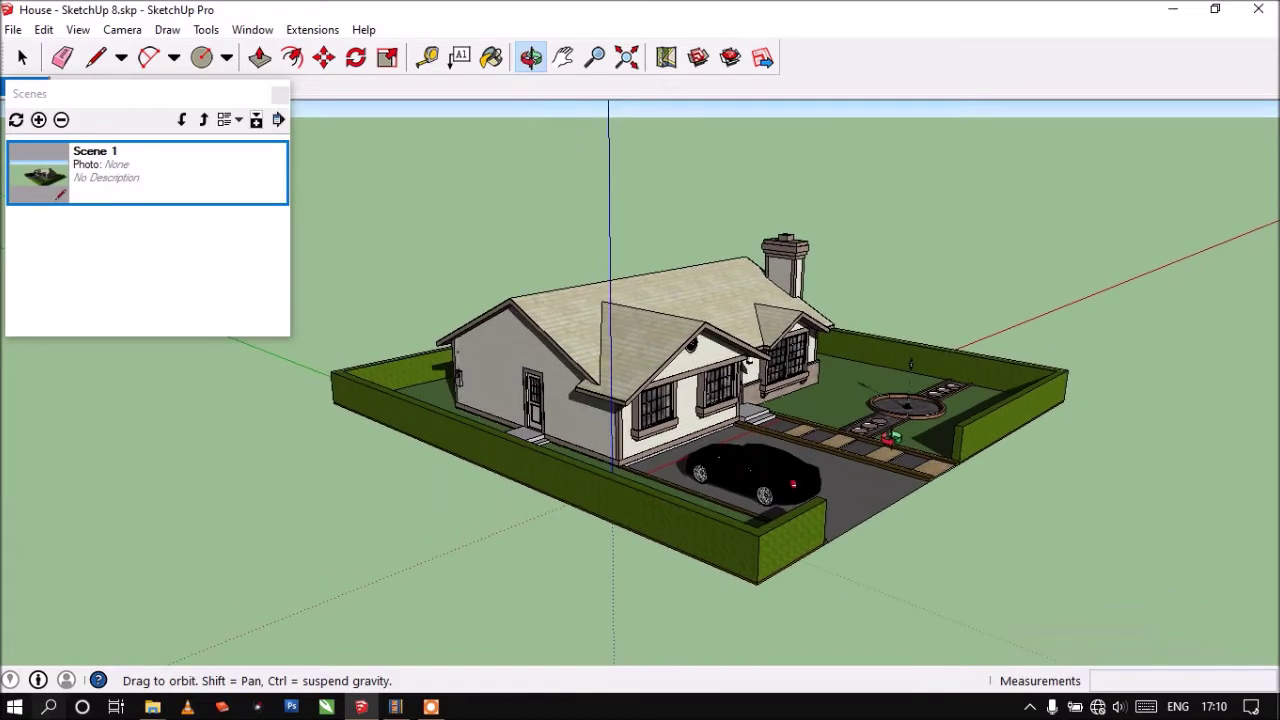
scroll(780, 445, "up", 2)
left_click_drag(778, 452, 740, 440)
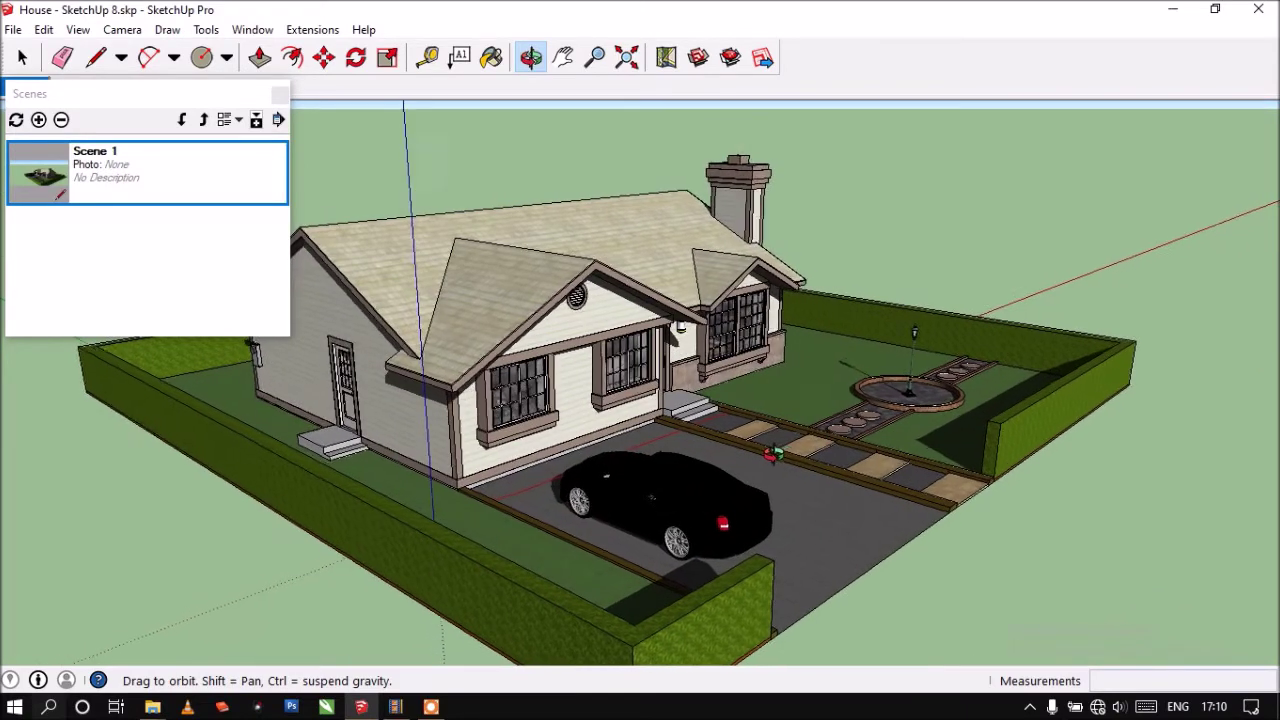
left_click(53, 134)
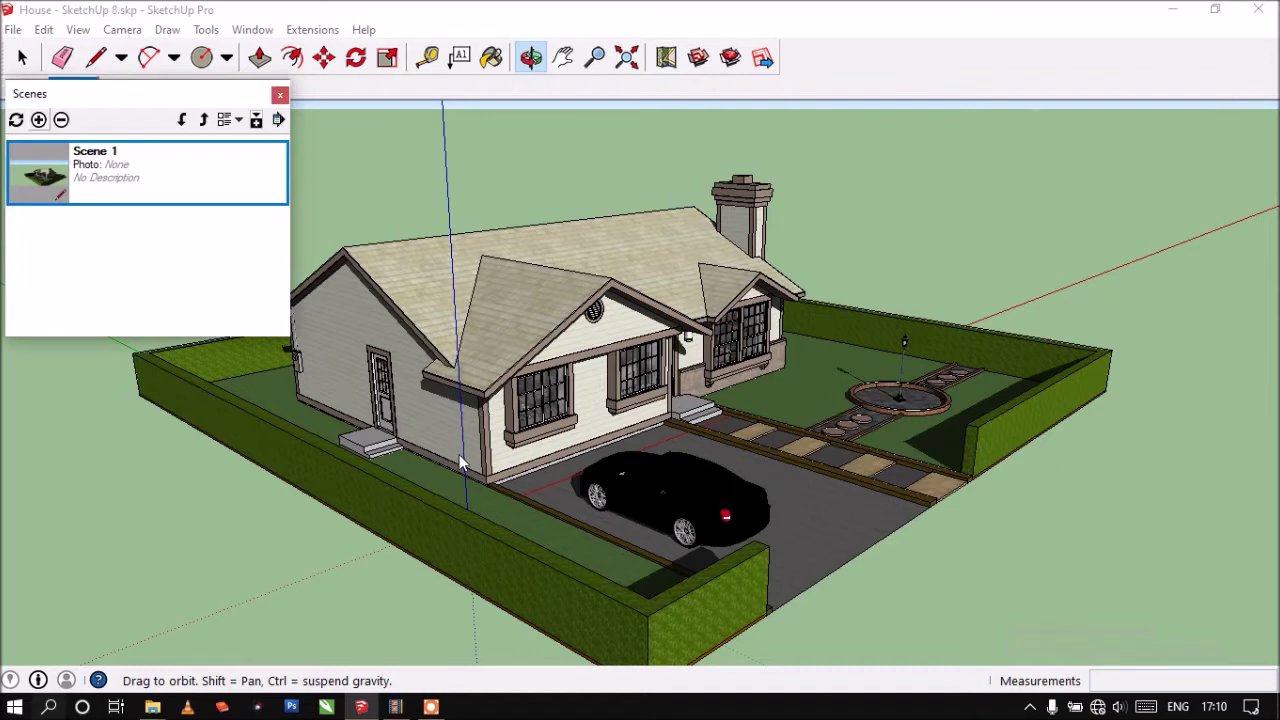
Save the driveway, side-wall and back-chimney views as Scenes 2, 3 and 4
key("ctrl+shift+a")
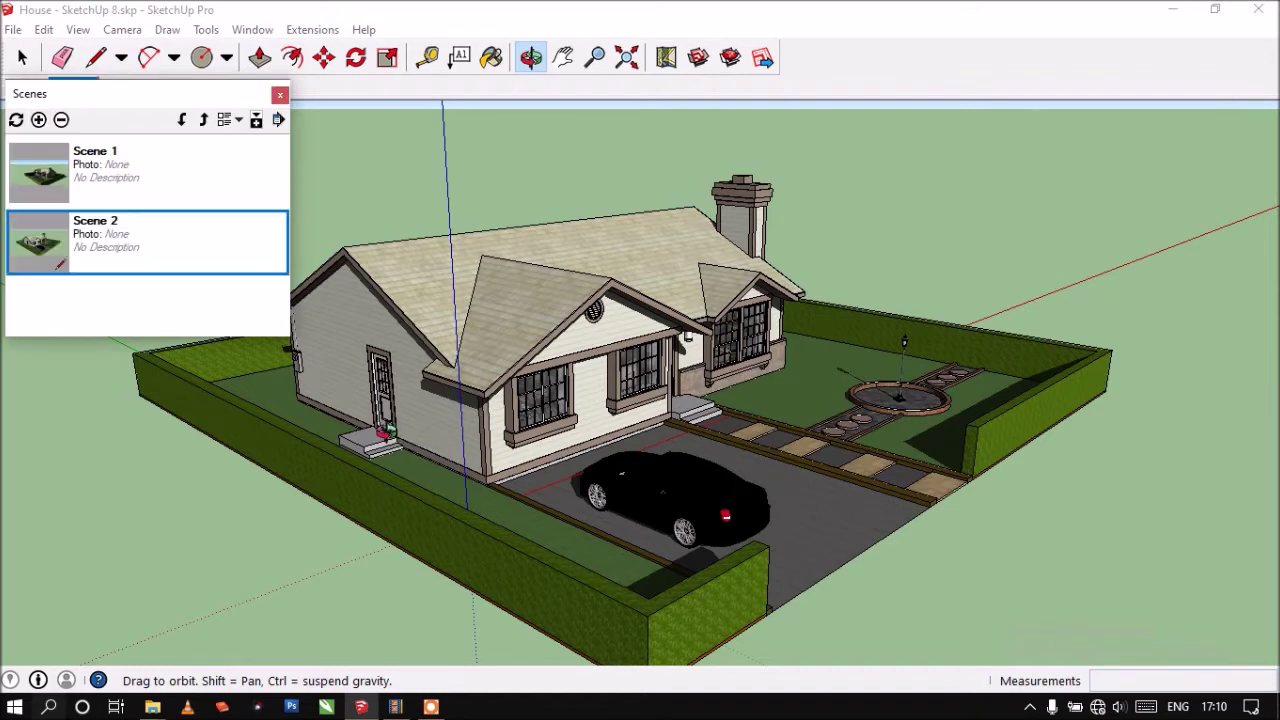
mouse_move(385, 447)
left_mouse_down()
mouse_move(433, 474)
mouse_move(686, 457)
mouse_move(674, 429)
mouse_move(660, 440)
left_mouse_up()
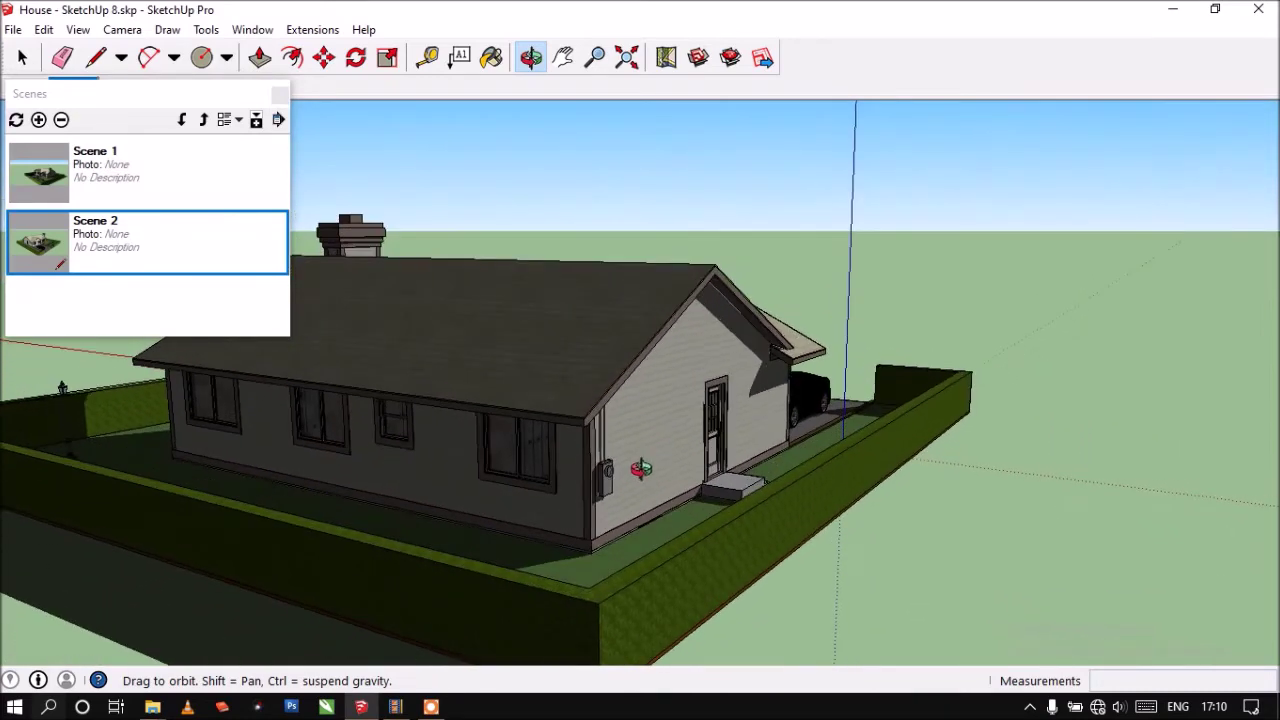
left_click(38, 119)
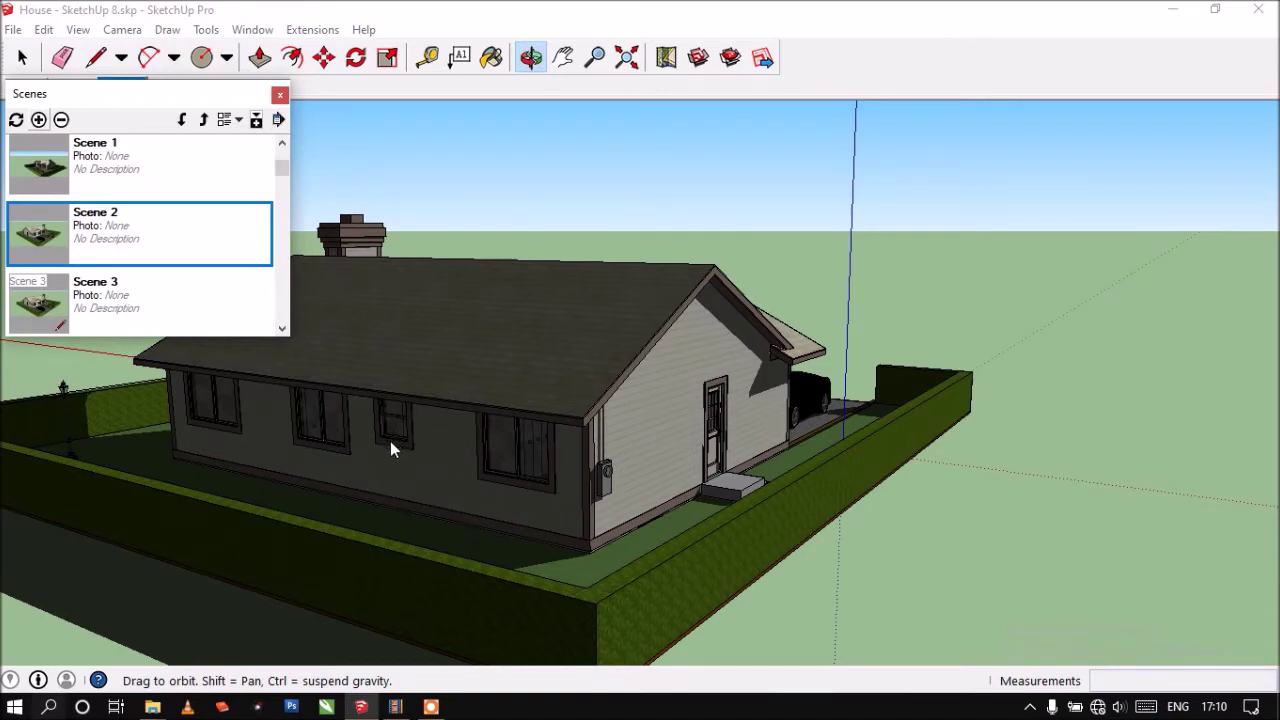
mouse_move(692, 476)
left_mouse_down()
mouse_move(409, 486)
mouse_move(569, 494)
mouse_move(556, 511)
mouse_move(614, 534)
mouse_move(608, 523)
left_mouse_up()
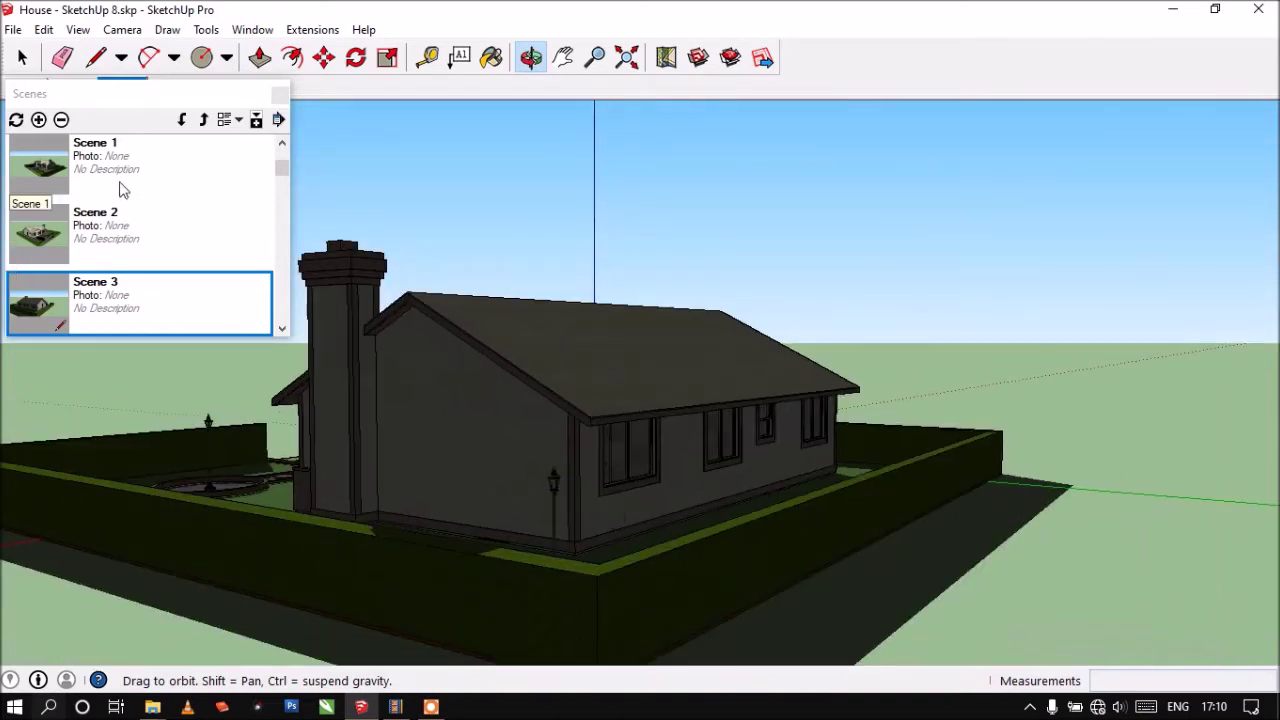
left_click(39, 119)
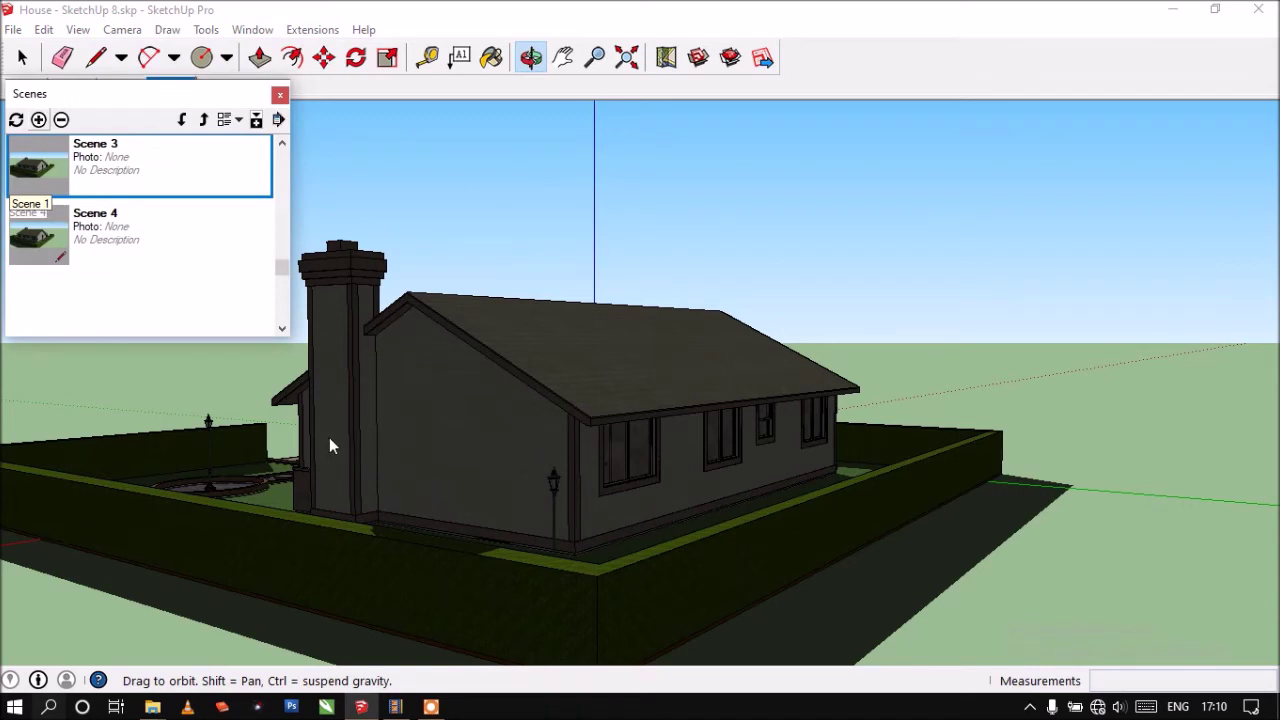
Orbit back to the sunlit front of the house and save it as Scene 5
left_click(300, 462)
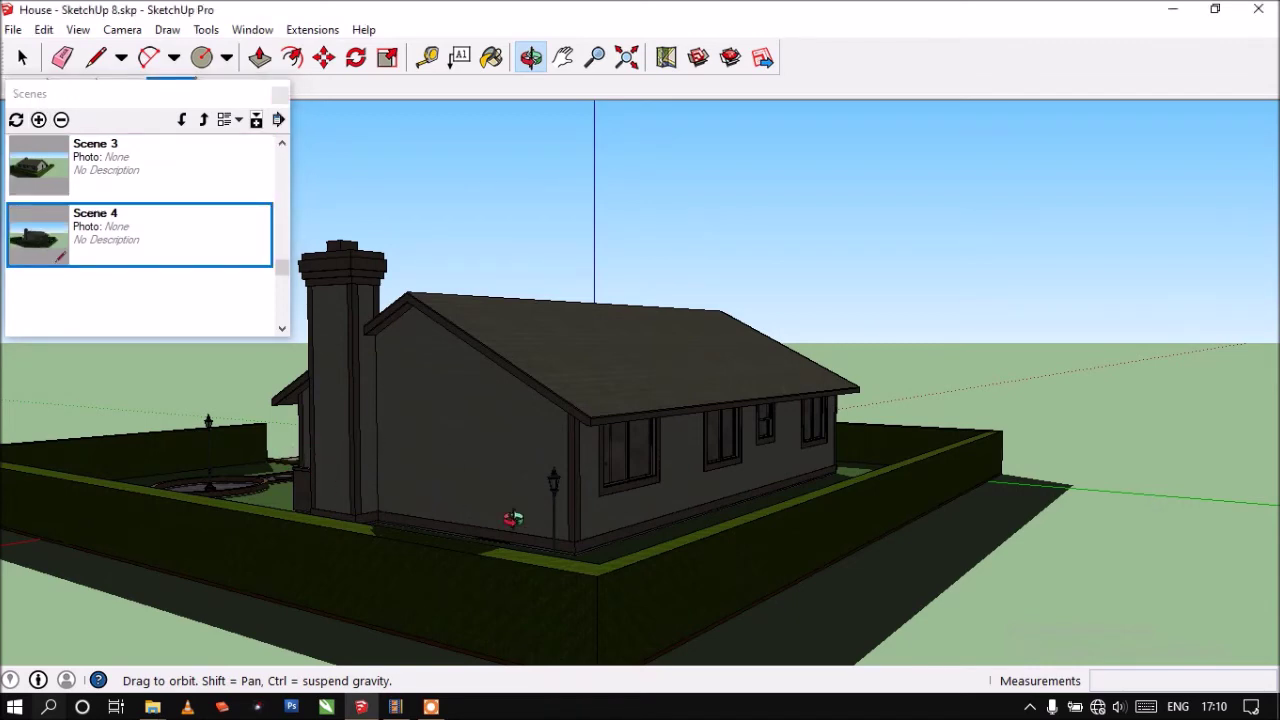
mouse_move(557, 520)
left_mouse_down()
mouse_move(392, 487)
mouse_move(517, 500)
mouse_move(570, 530)
left_mouse_up()
scroll(517, 500, "down", 3)
scroll(517, 505, "down", 3)
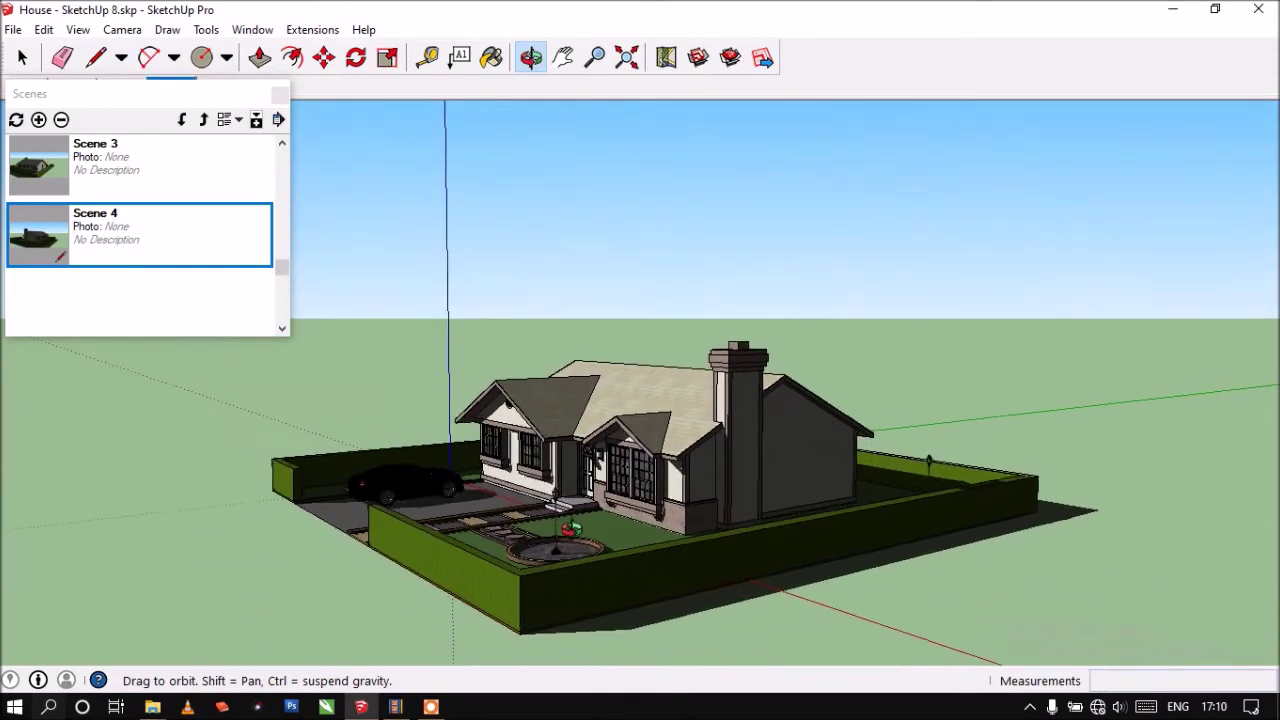
scroll(570, 530, "up", 1)
scroll(560, 540, "up", 2)
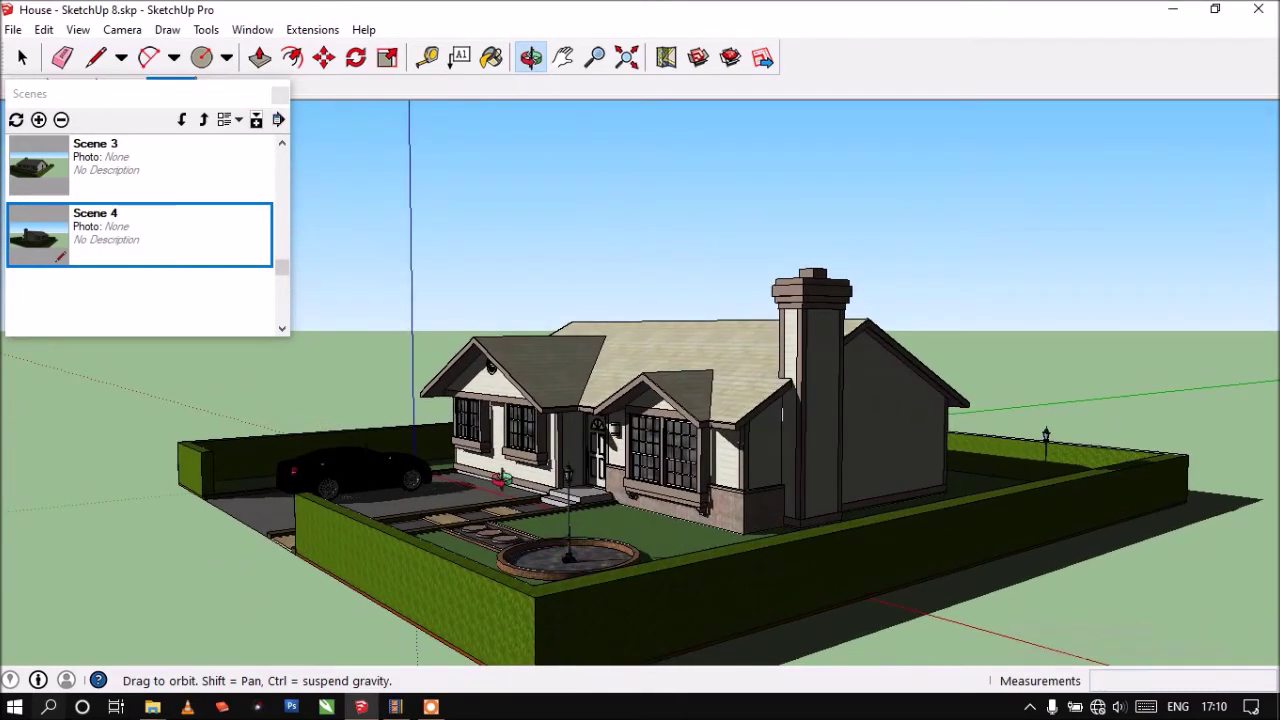
left_click(52, 132)
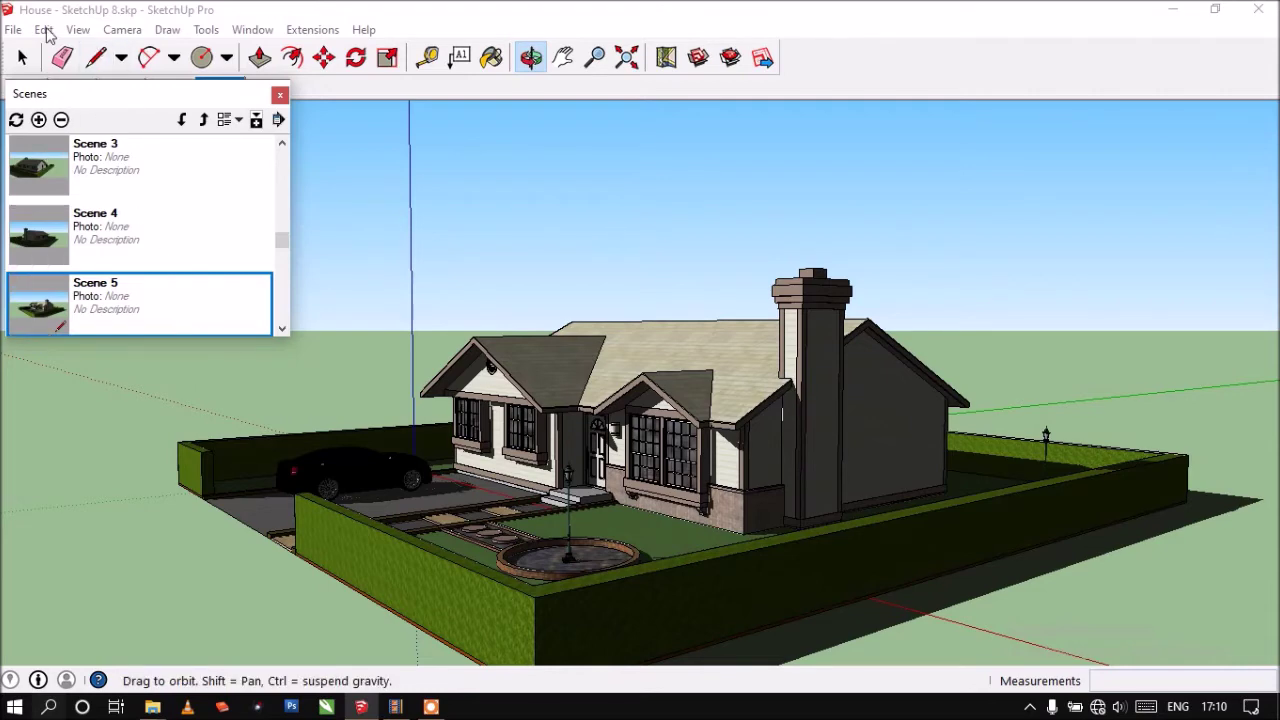
left_click(78, 29)
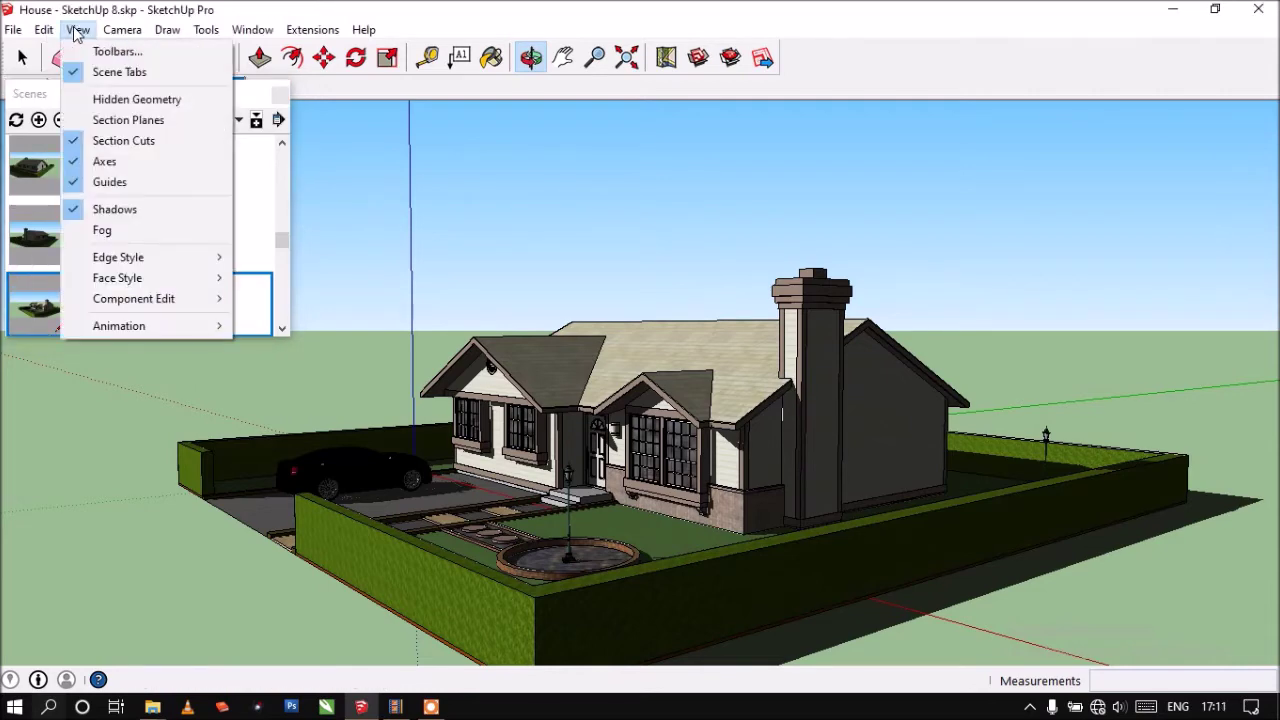
mouse_move(119, 326)
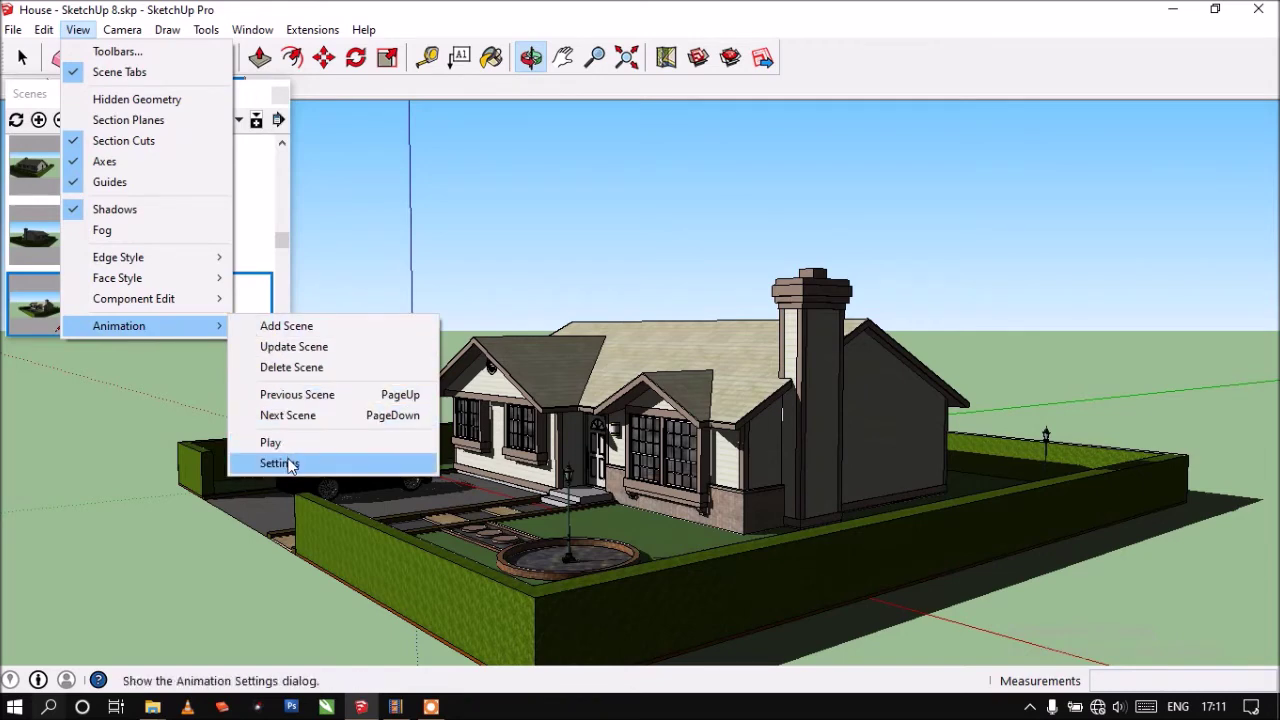
left_click(291, 467)
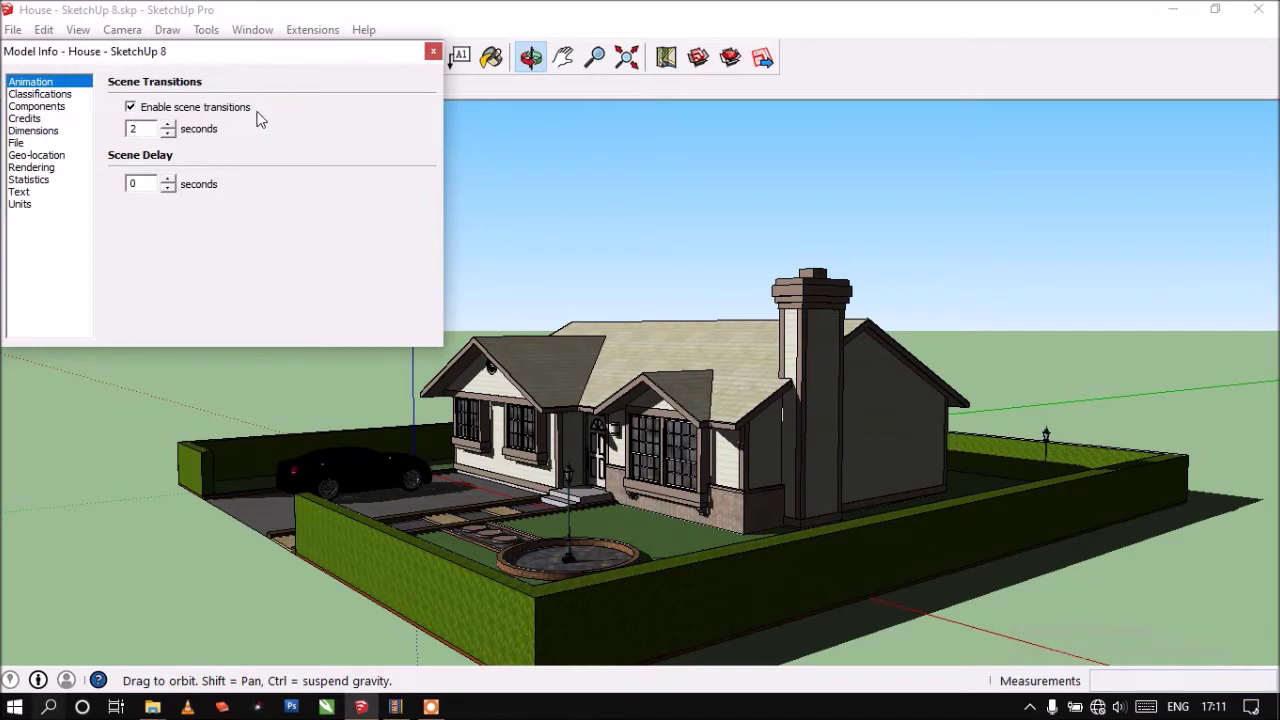
left_click(433, 53)
left_click(308, 36)
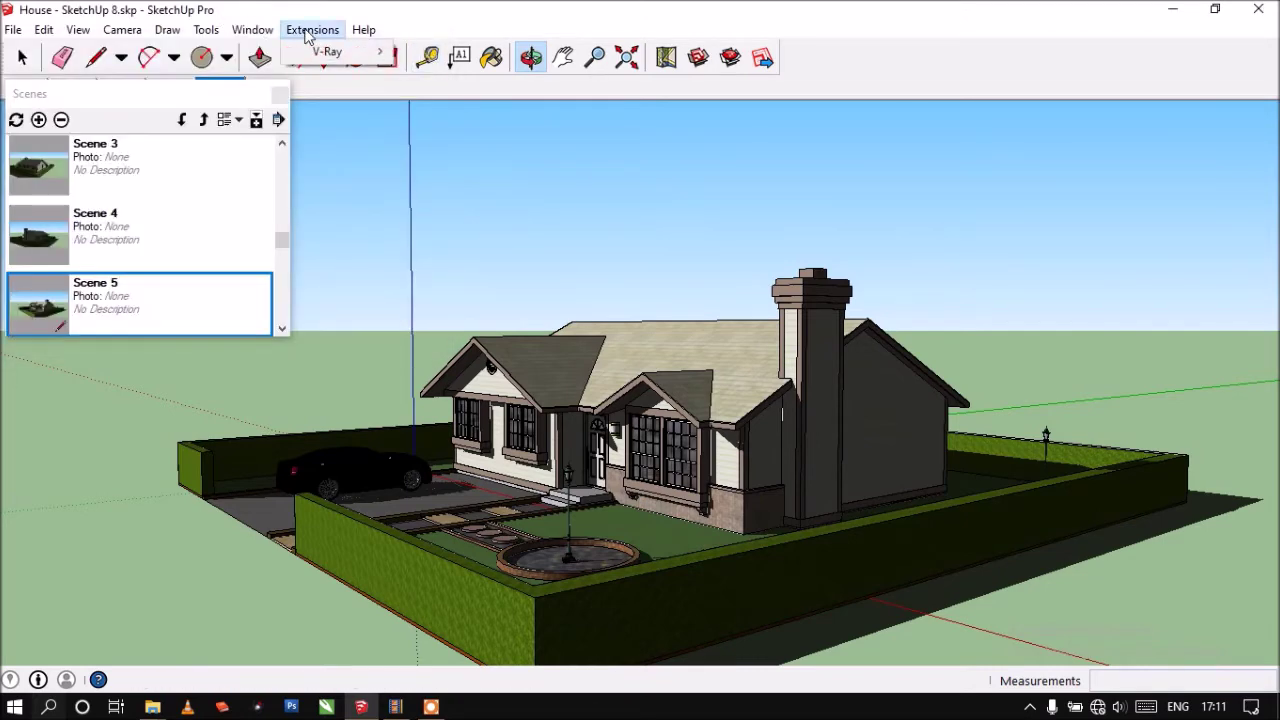
Show V-Ray Output settings with animation frames 0-239 and select the house.jpg output path
mouse_move(327, 51)
left_click(463, 136)
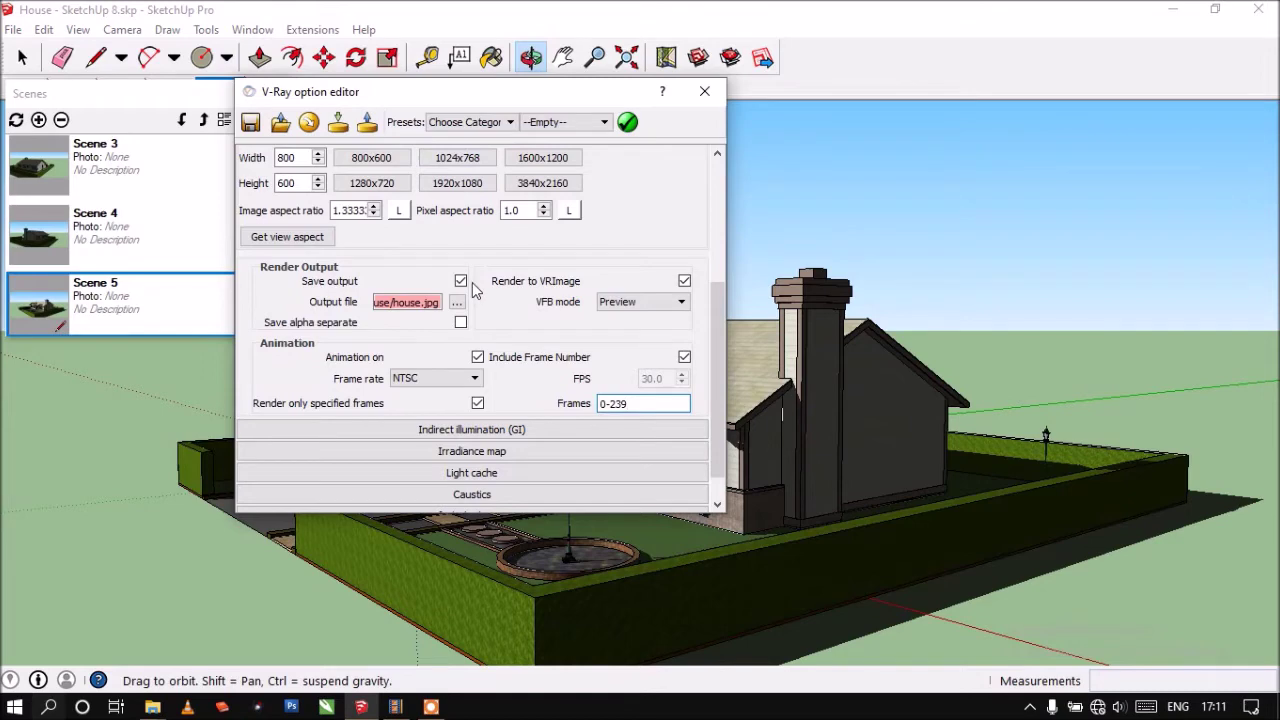
scroll(498, 274, "up", 3)
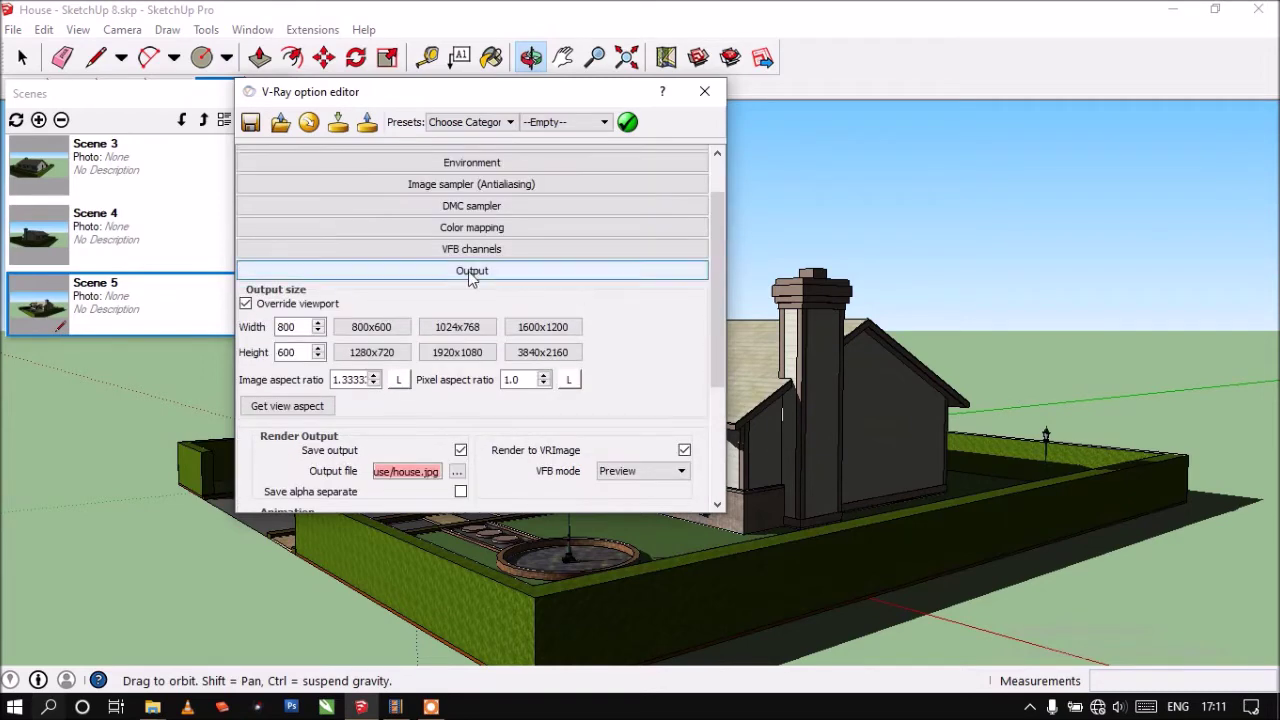
left_click(468, 271)
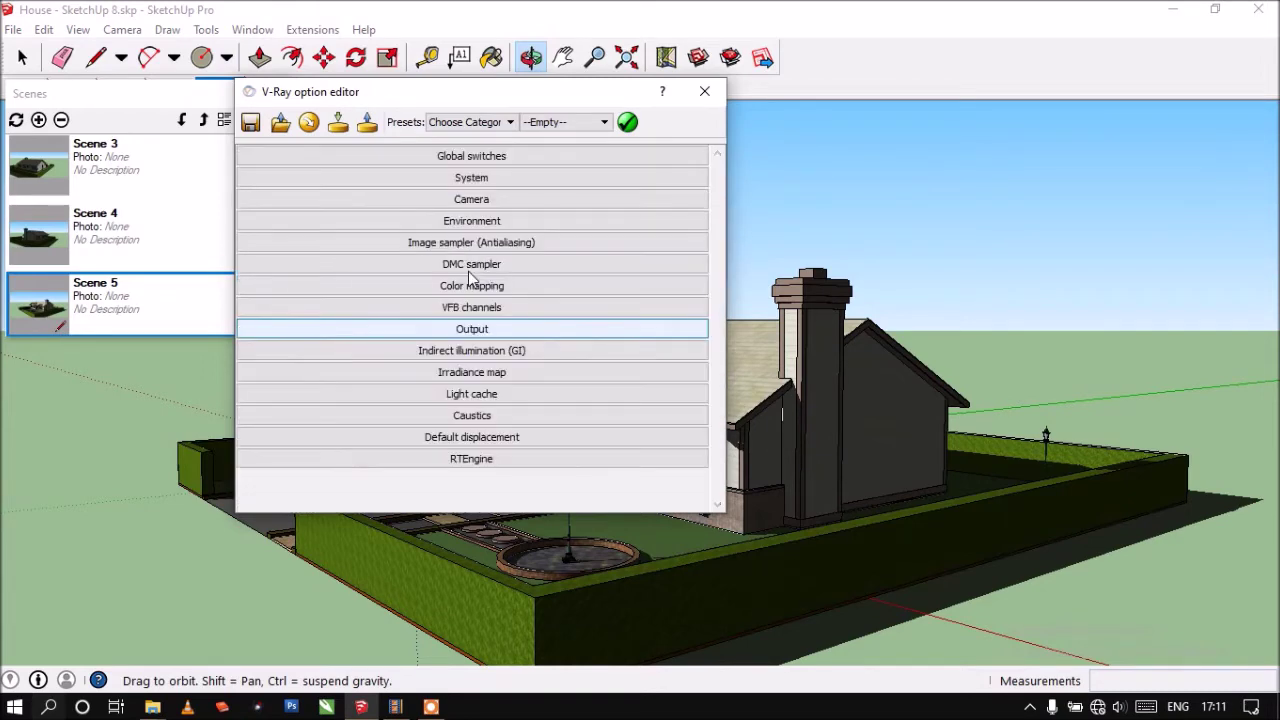
left_click(478, 332)
scroll(480, 338, "down", 1)
scroll(480, 338, "down", 1)
scroll(480, 338, "down", 1)
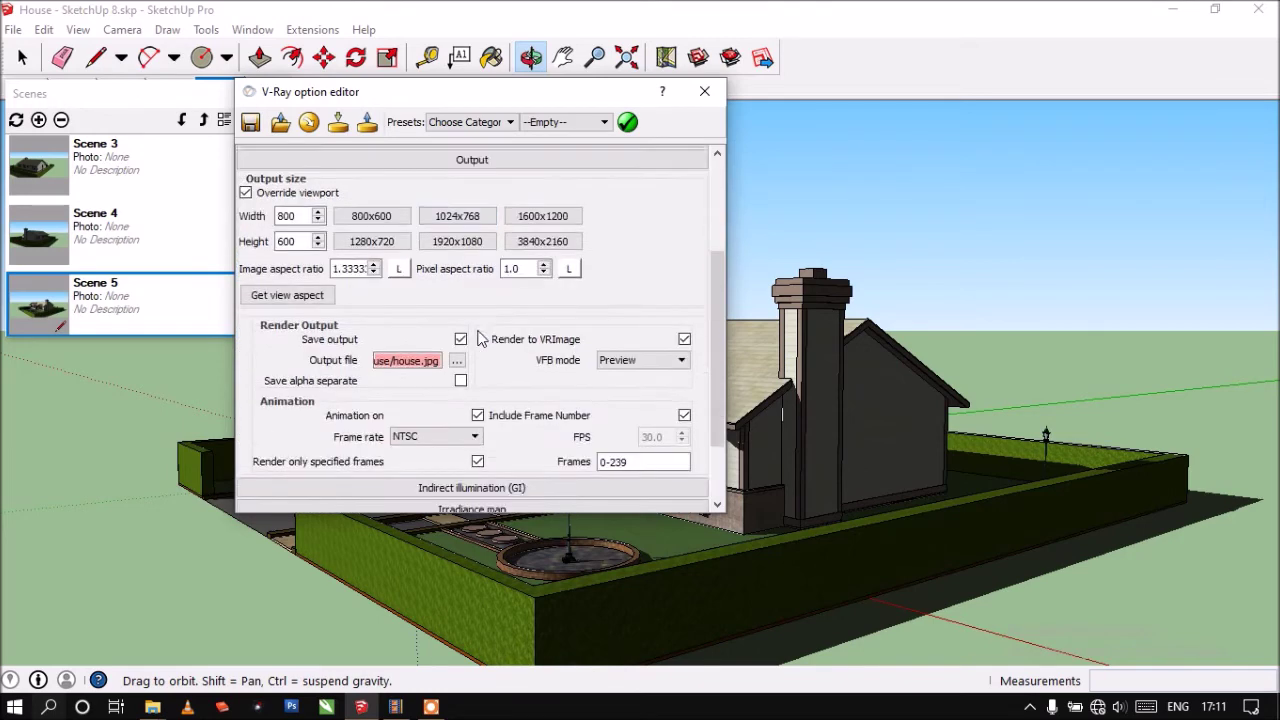
scroll(480, 338, "down", 1)
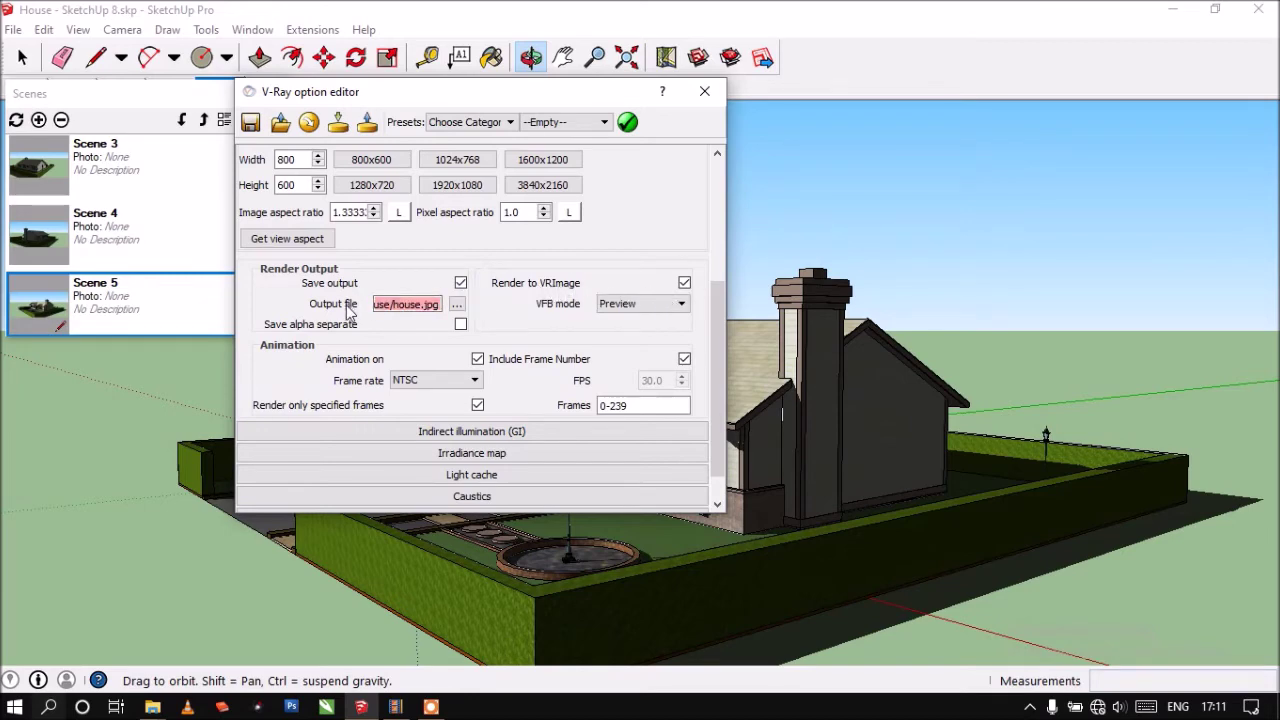
double_click(399, 304)
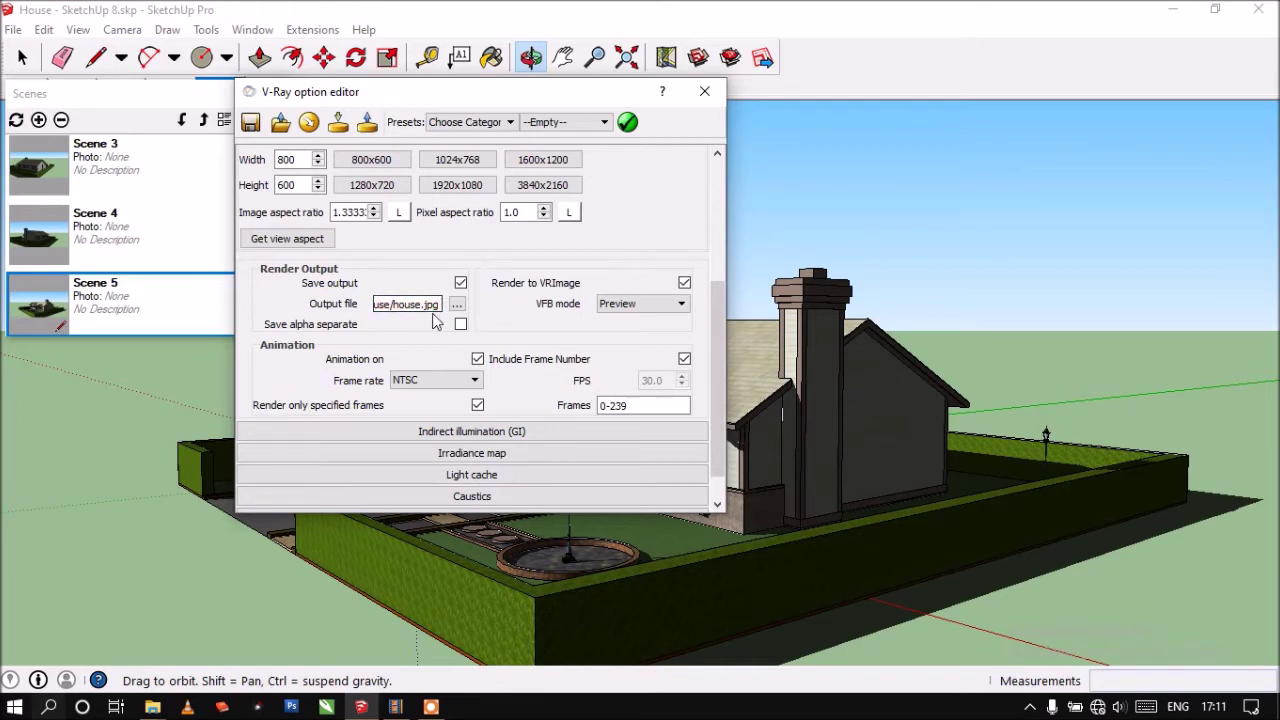
left_click(456, 310)
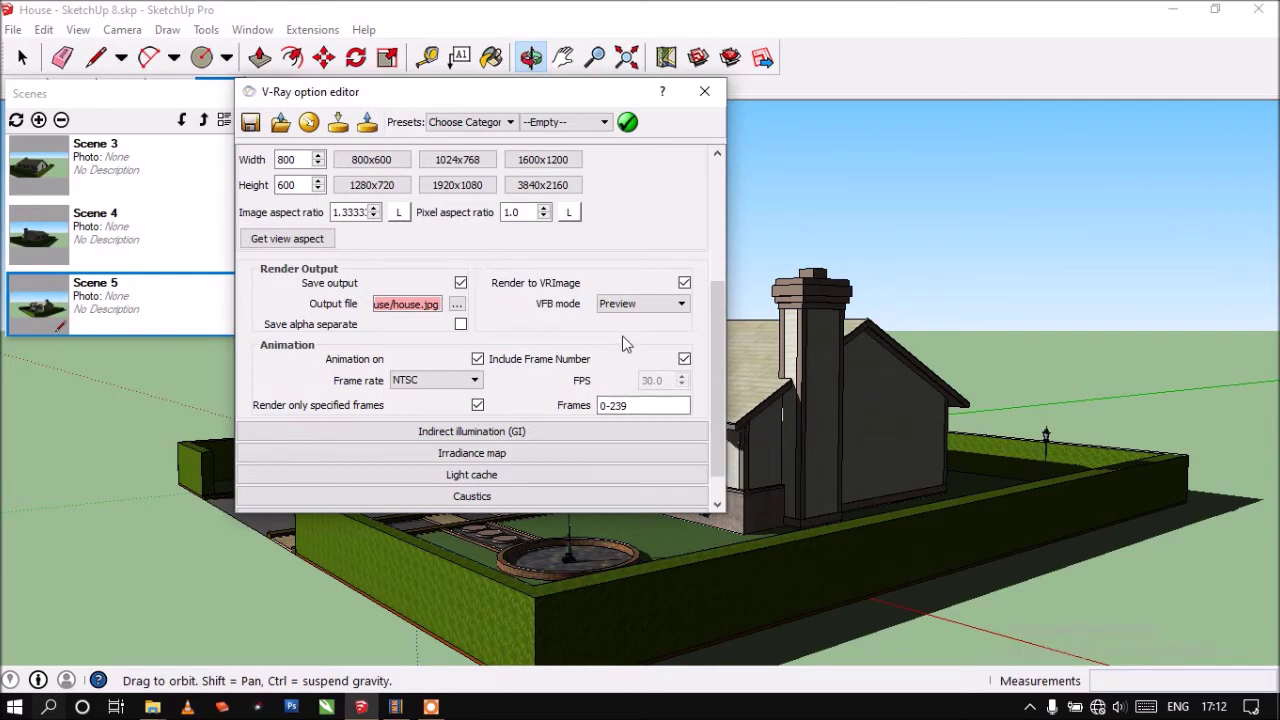
left_click(706, 93)
left_click(335, 31)
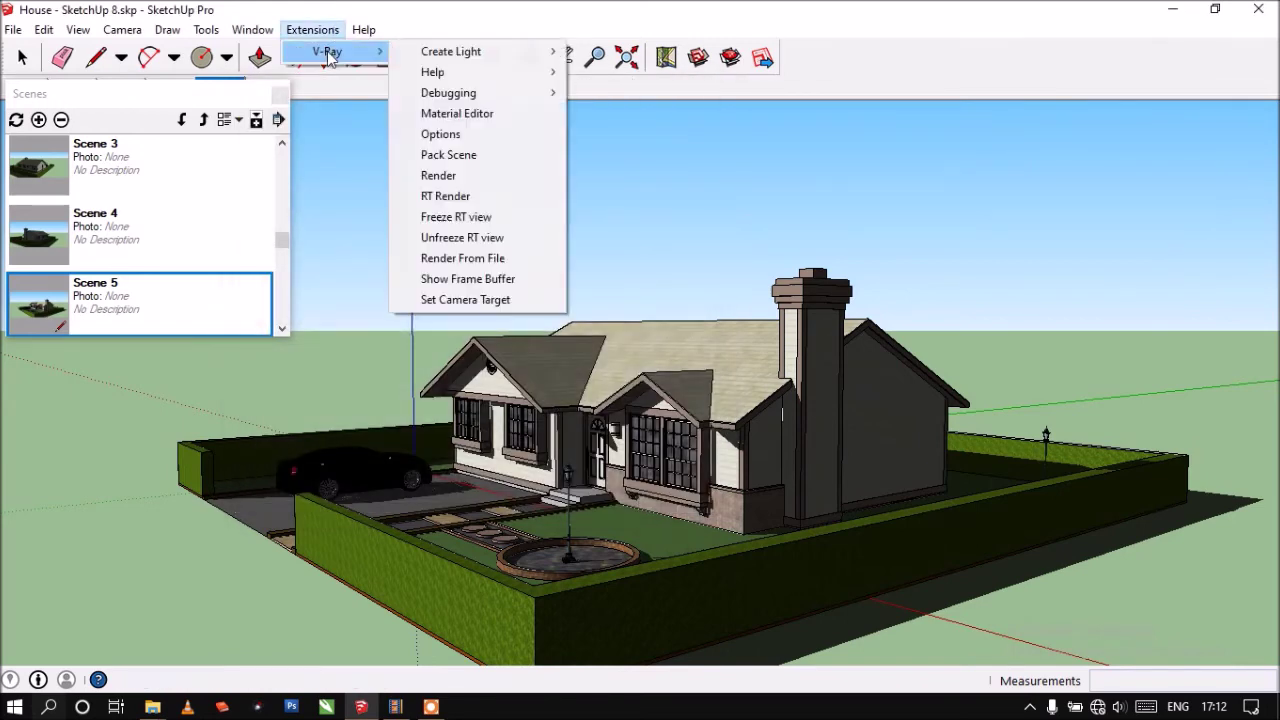
mouse_move(327, 51)
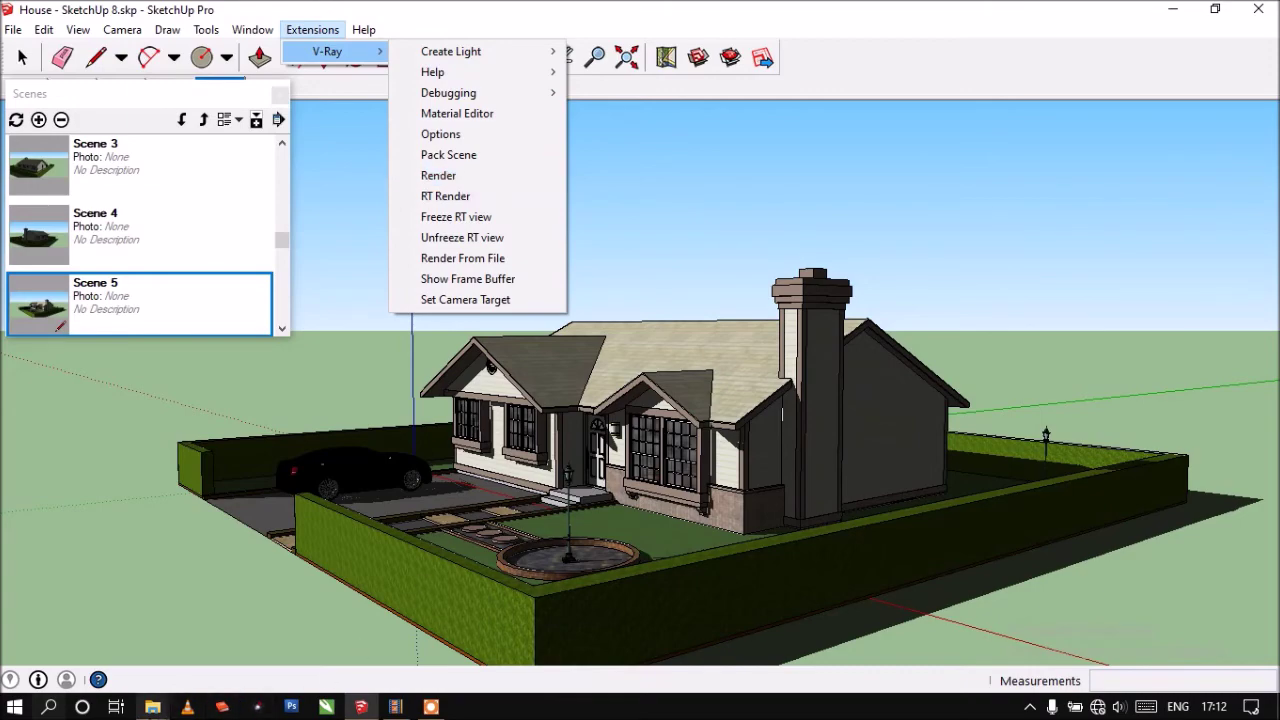
Bring the Zona 1 rendered-frames folder and then the Movie Maker project forward
left_click(140, 662)
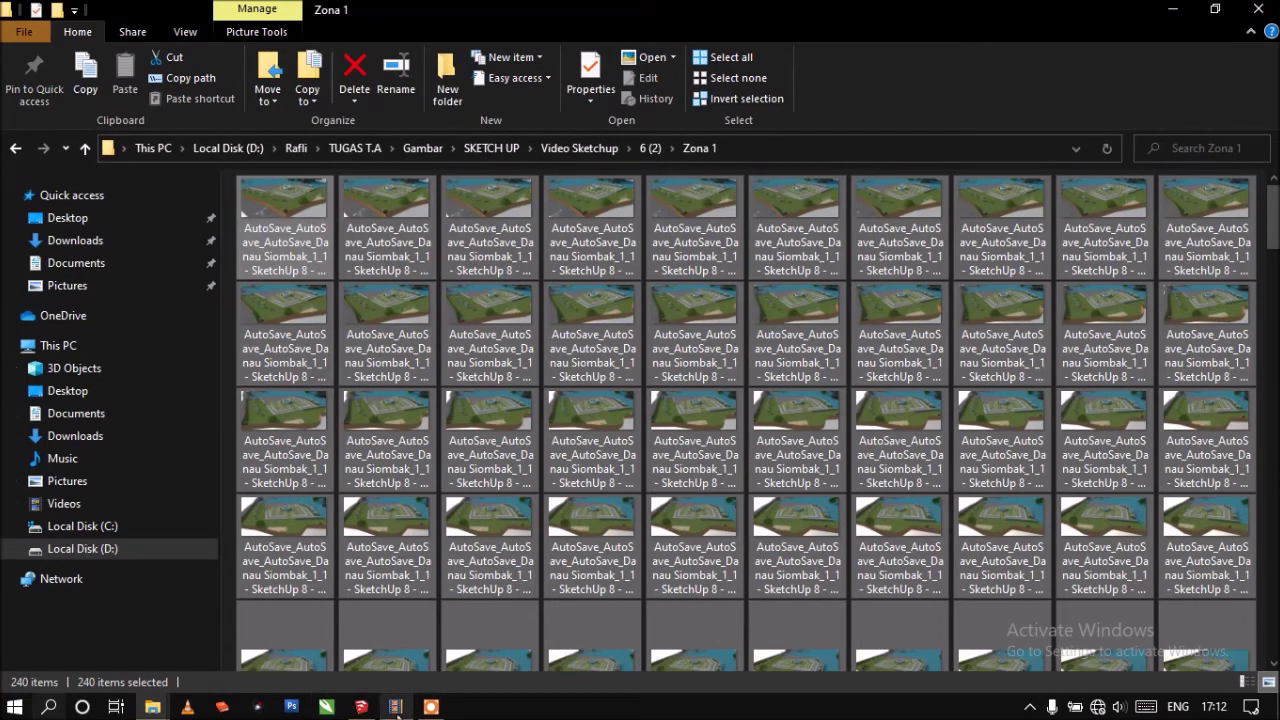
mouse_move(395, 707)
left_click(380, 580)
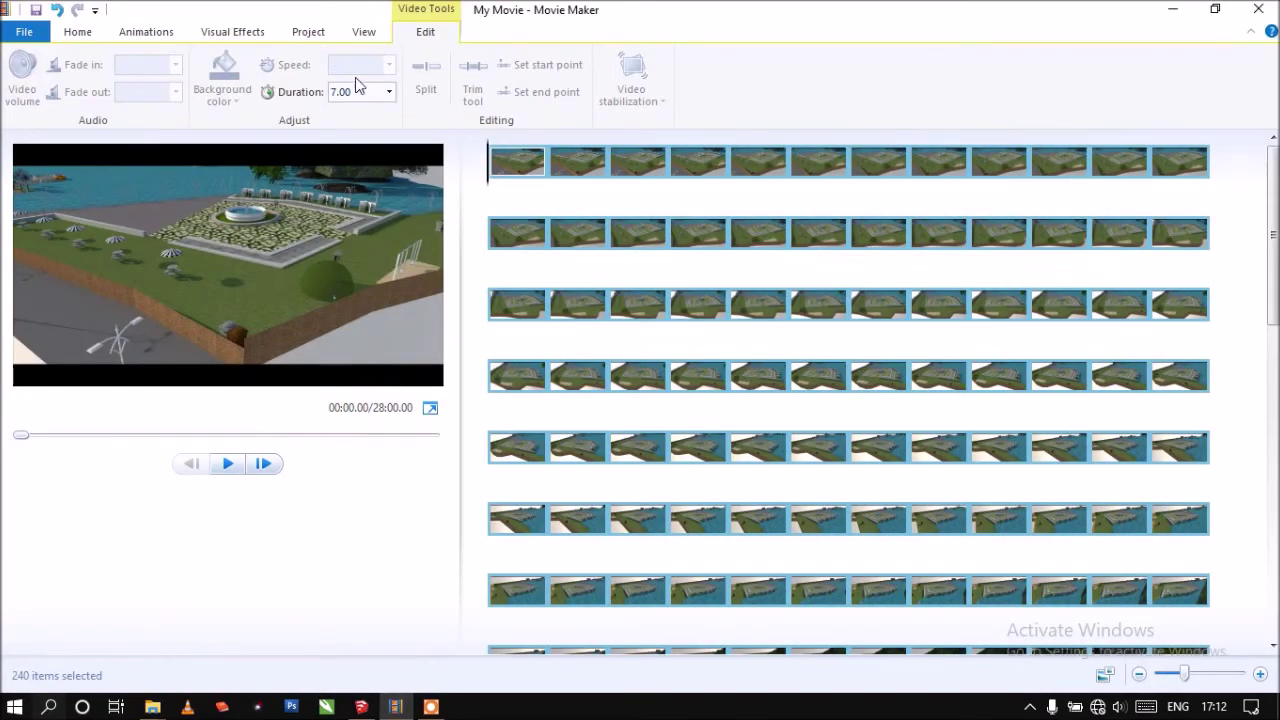
Give all 240 frames a 0.03-second duration and play the 7.20-second movie preview
left_click(388, 92)
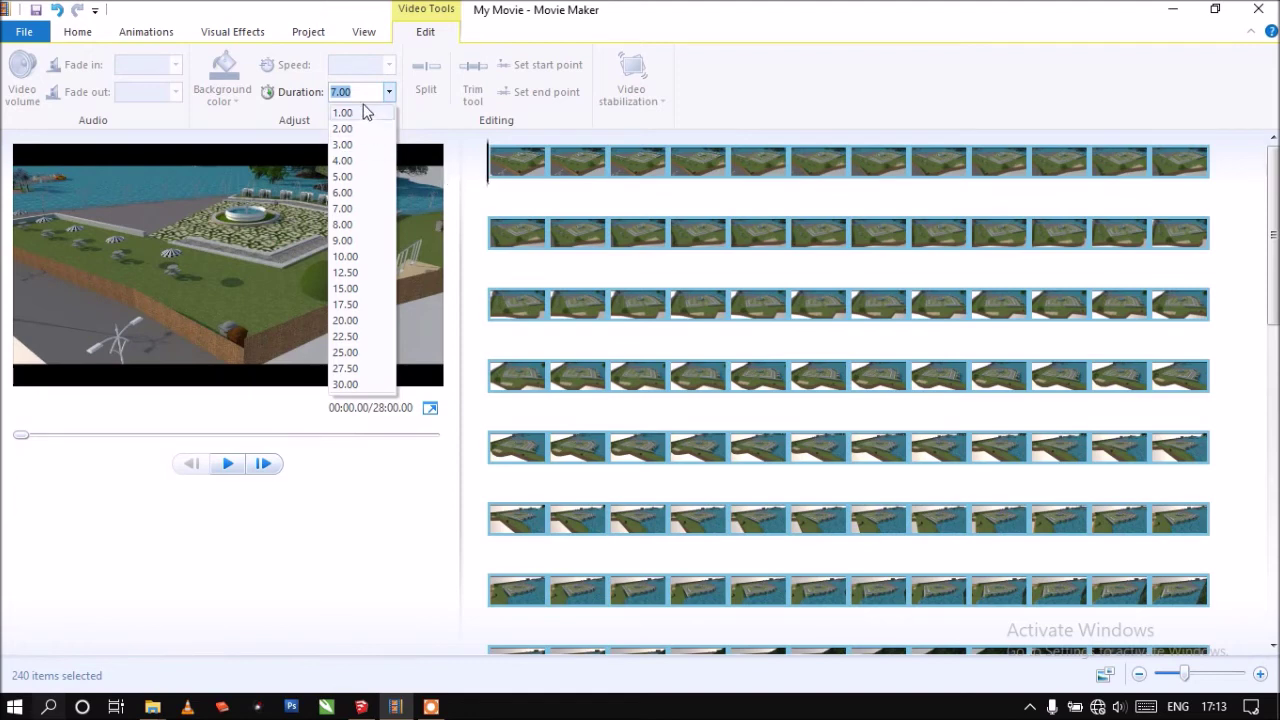
type("0")
left_click(417, 484)
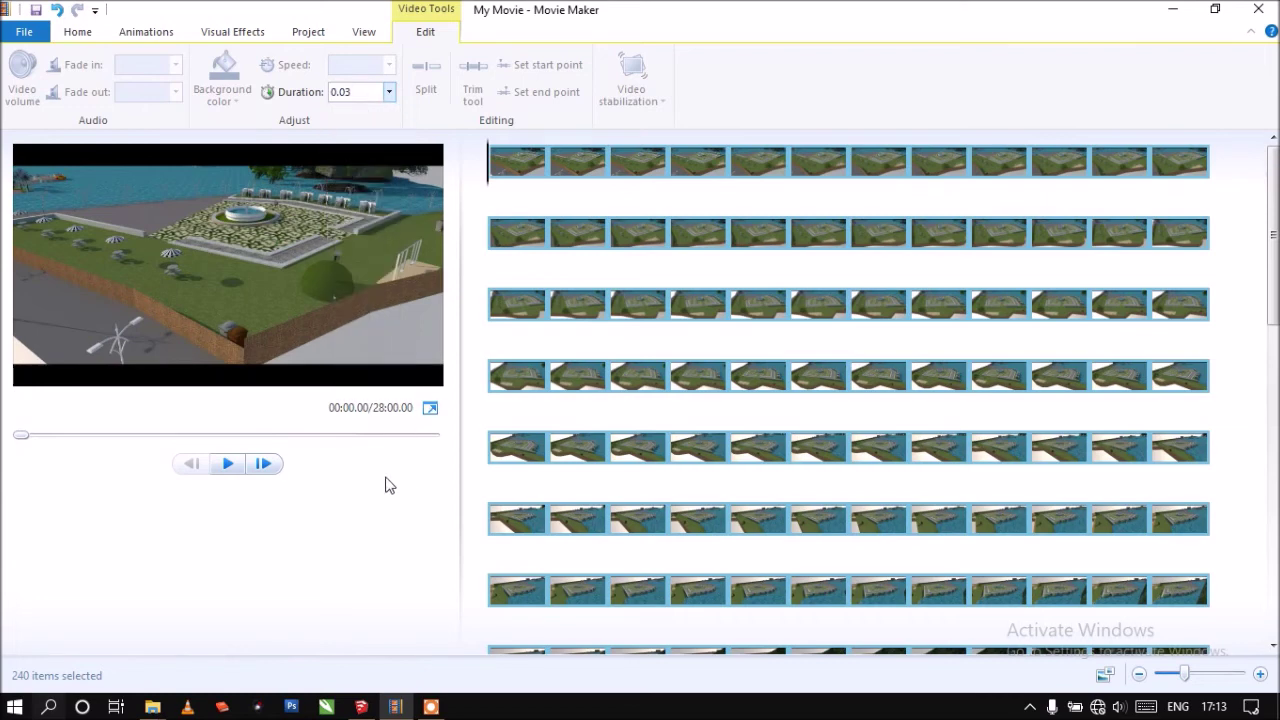
left_click(228, 464)
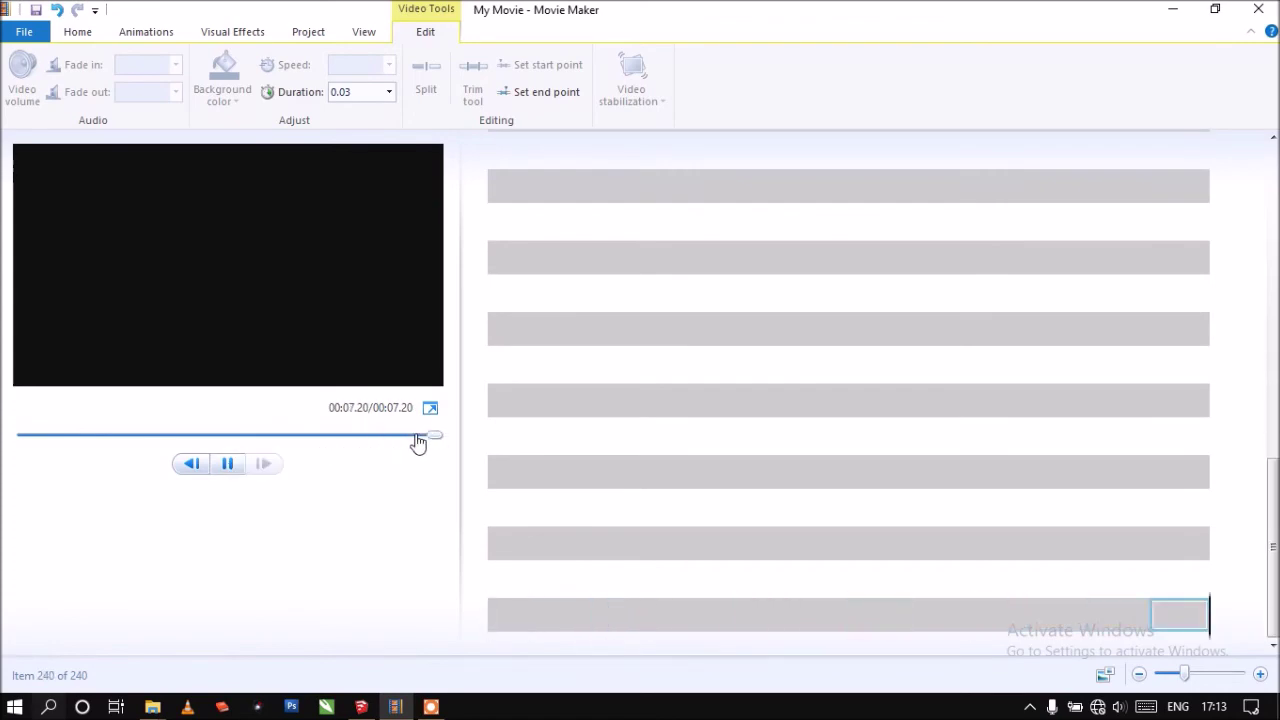
Rewind the preview, view the Save movie format list, and restore Movie Maker from full screen
left_click_drag(170, 441, 18, 435)
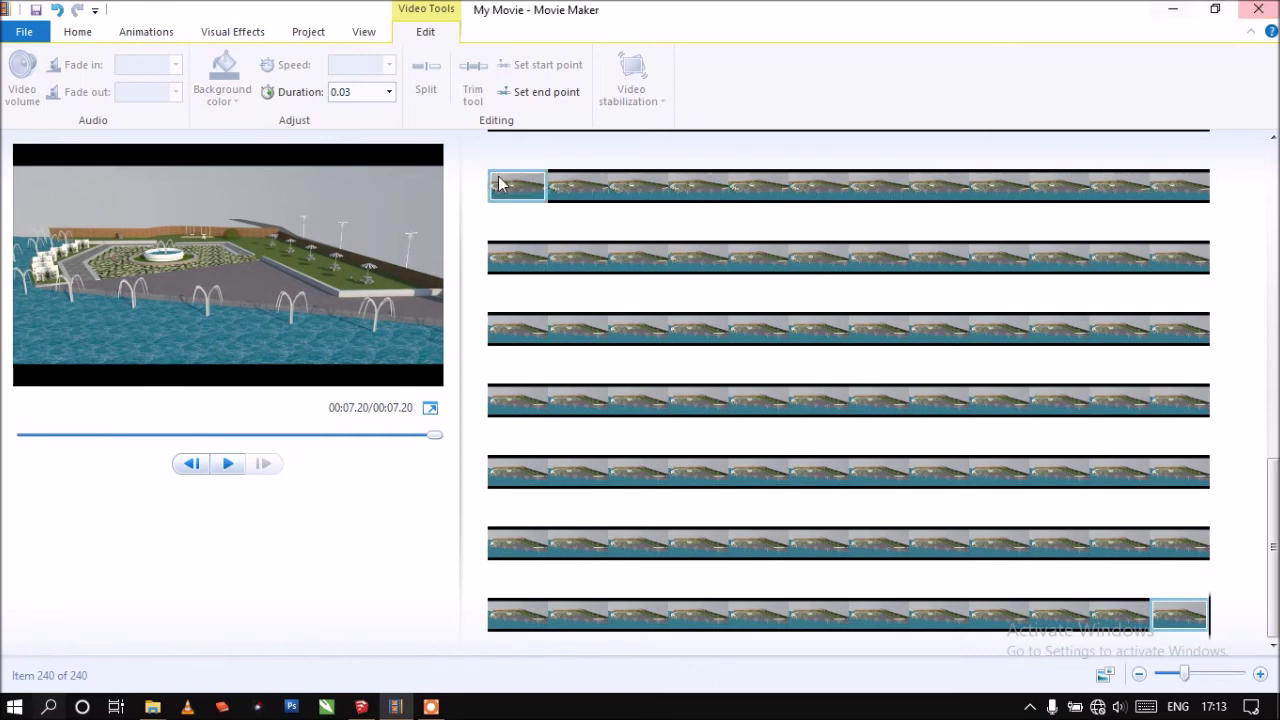
left_click(88, 31)
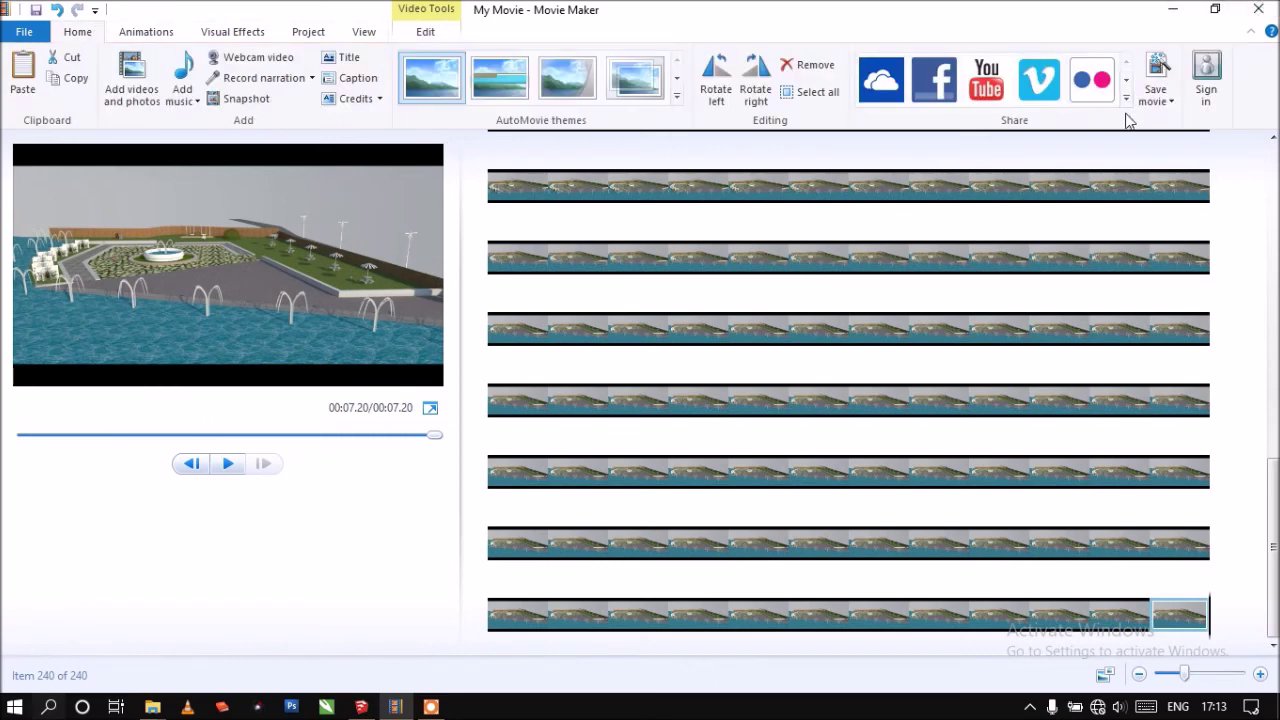
left_click(1173, 103)
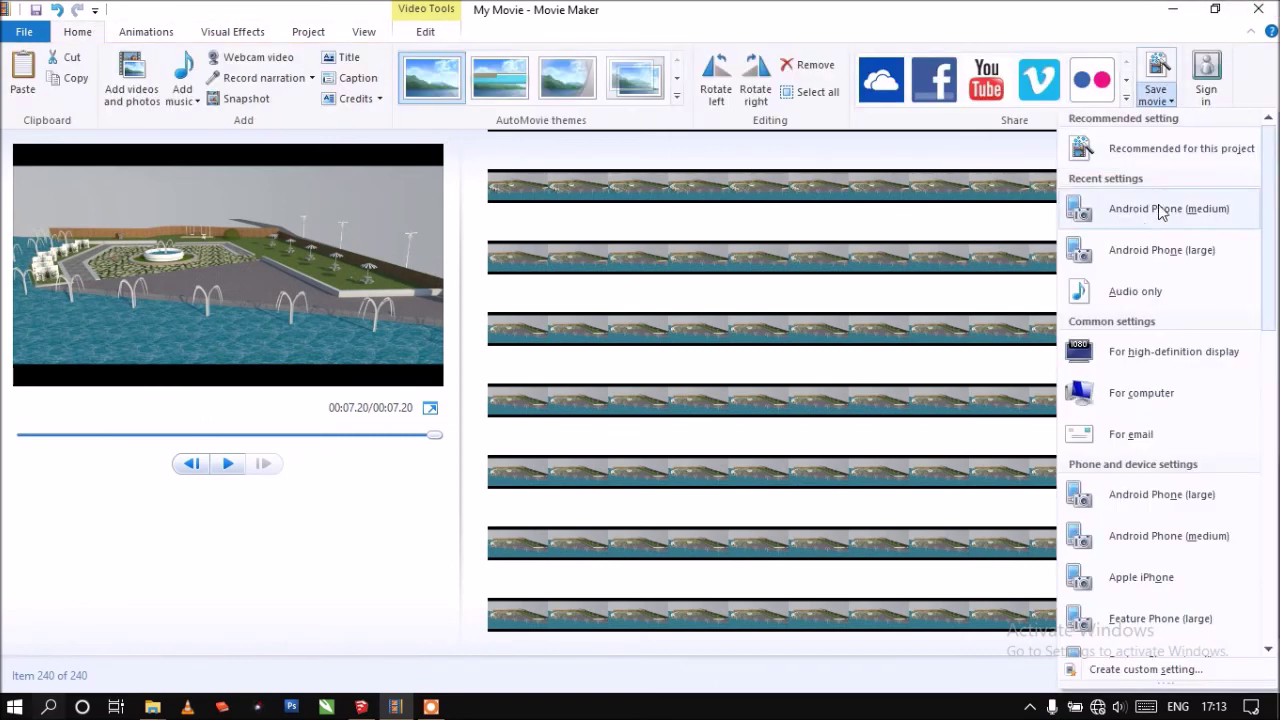
double_click(935, 17)
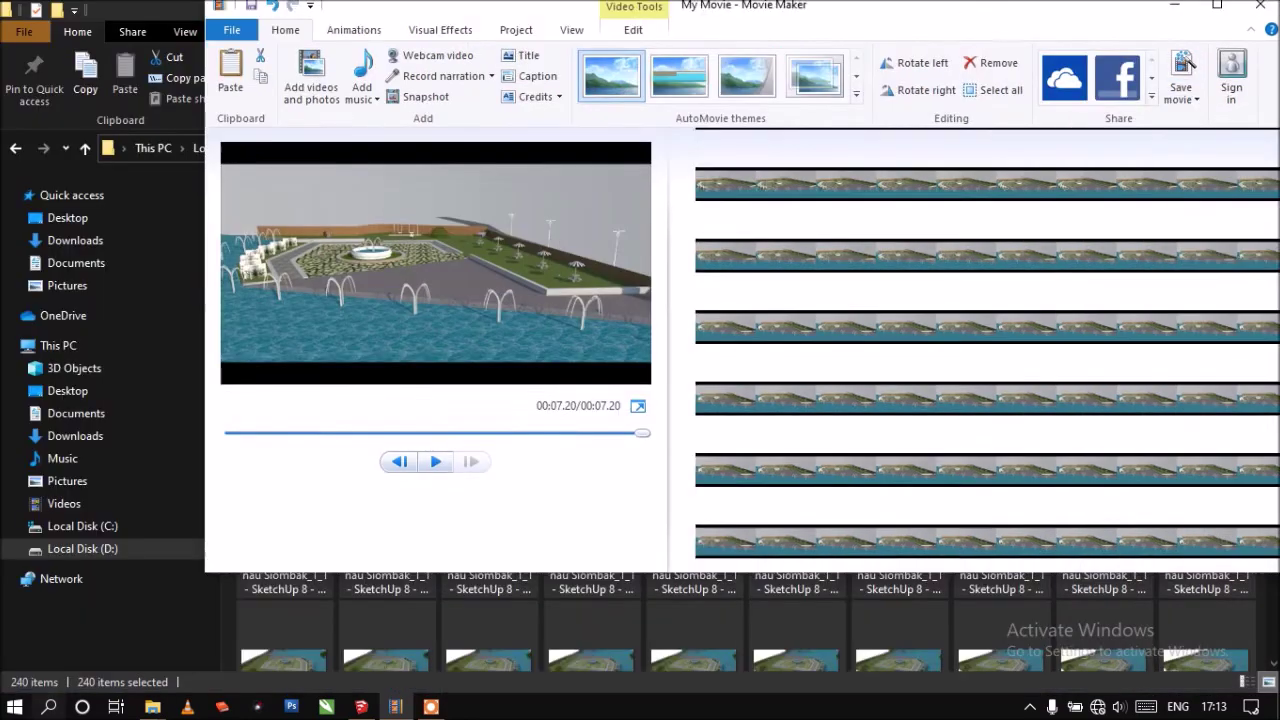
Minimize Movie Maker, the frames folder and SketchUp to leave the bare desktop
left_click(1175, 12)
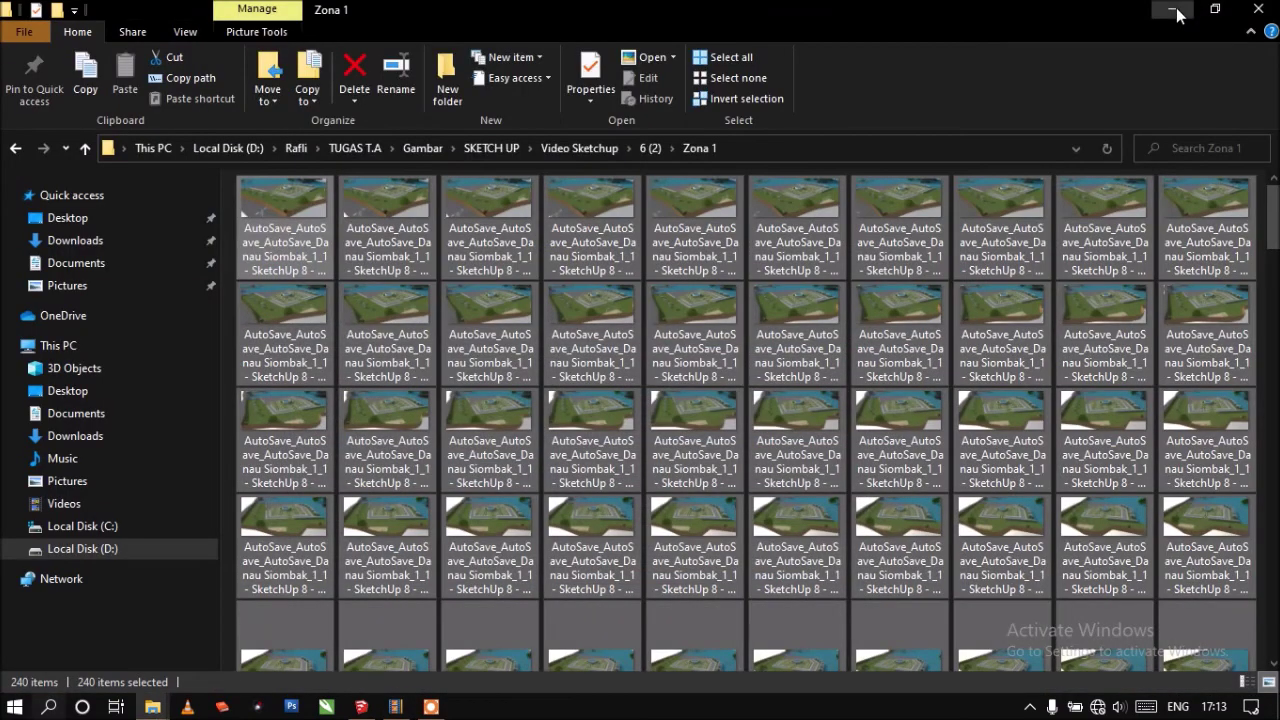
left_click(1175, 12)
left_click(1173, 10)
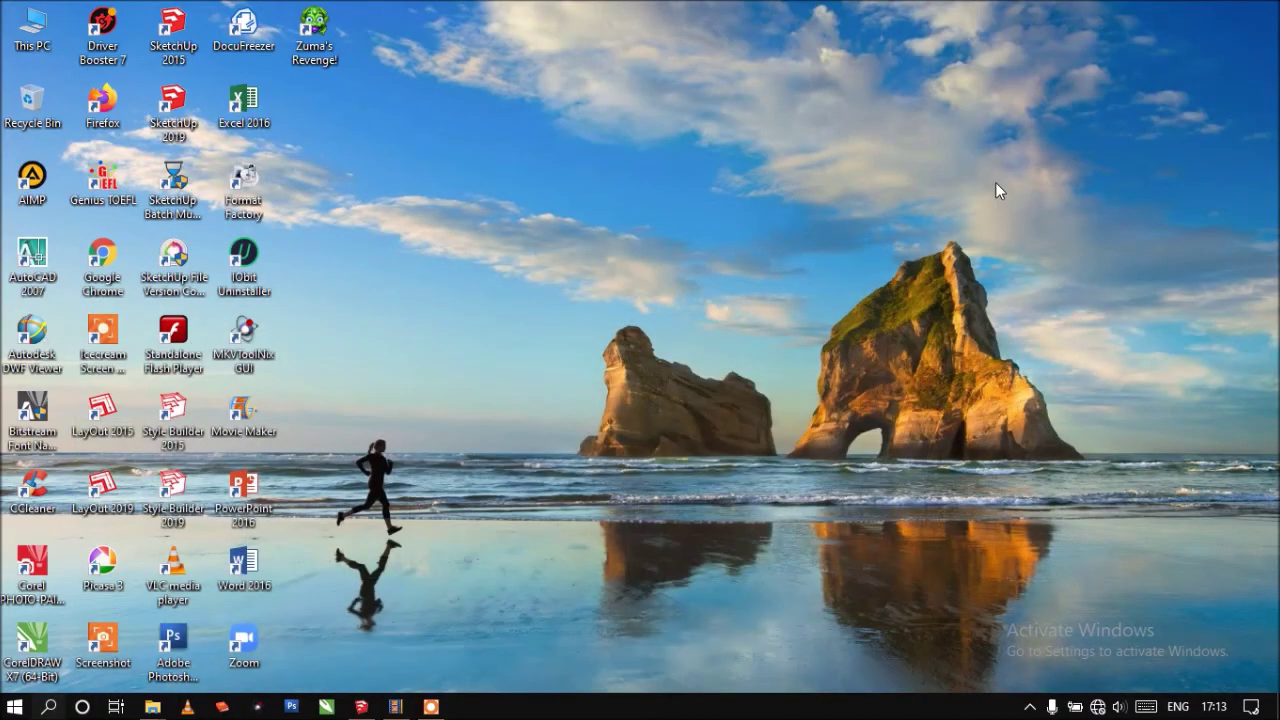